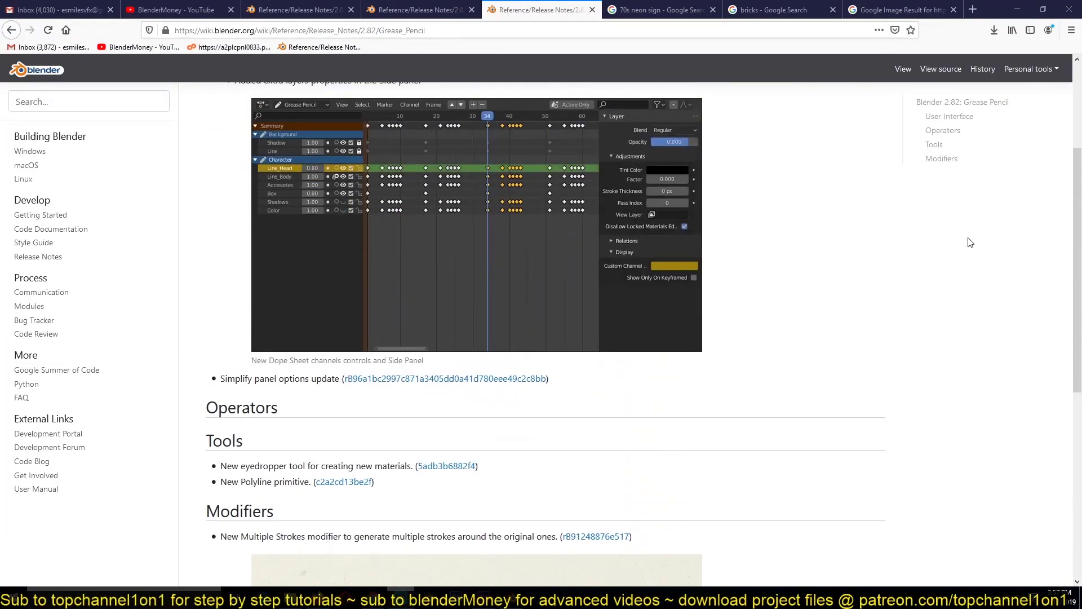
# Examine the Blender 2.82 Grease Pencil release notes, including the Multiple Strokes modifier example, and bring up the neon sign image search
pyautogui.scroll(3, 970, 242)
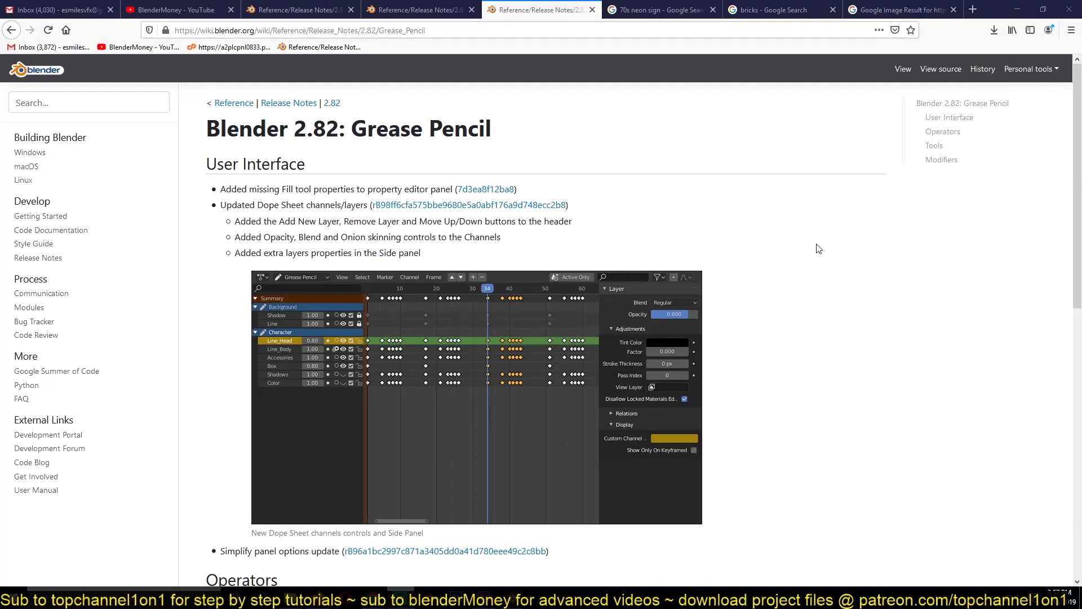
pyautogui.scroll(-6, 818, 248)
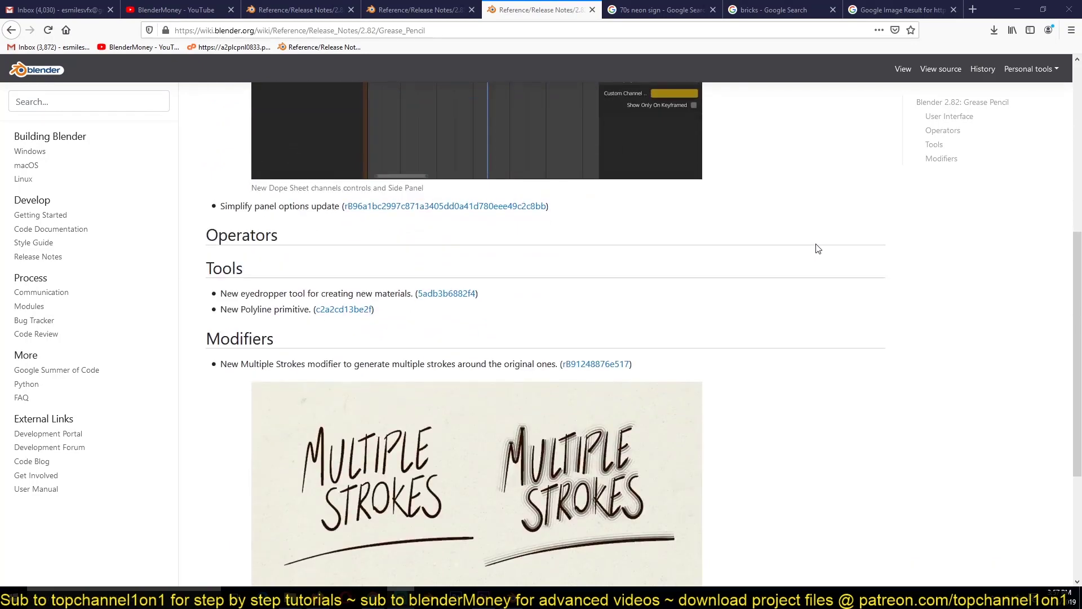
pyautogui.scroll(-4, 817, 260)
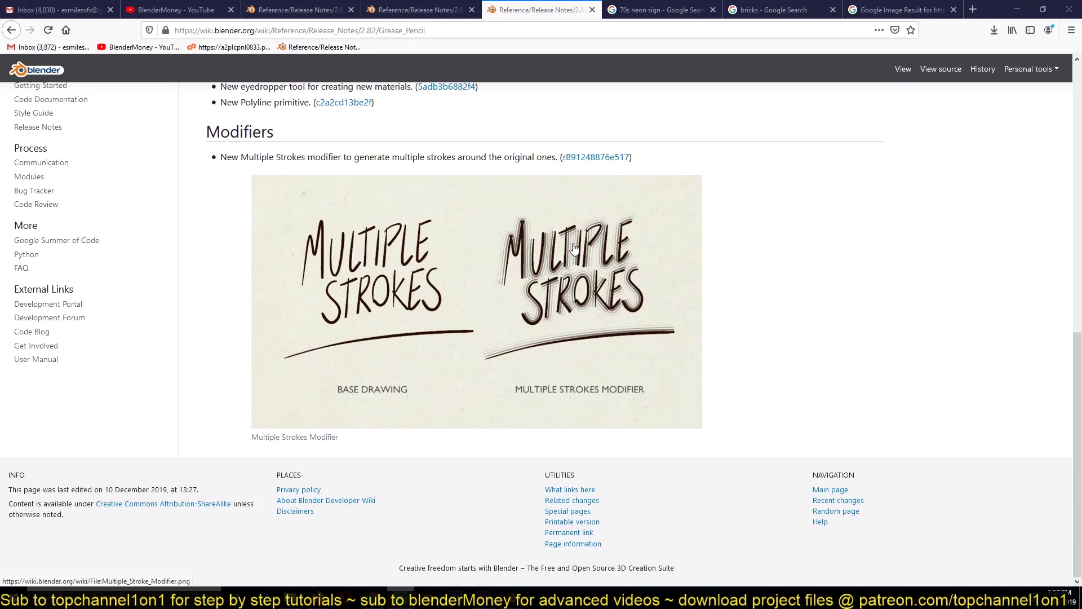
pyautogui.scroll(12, 574, 248)
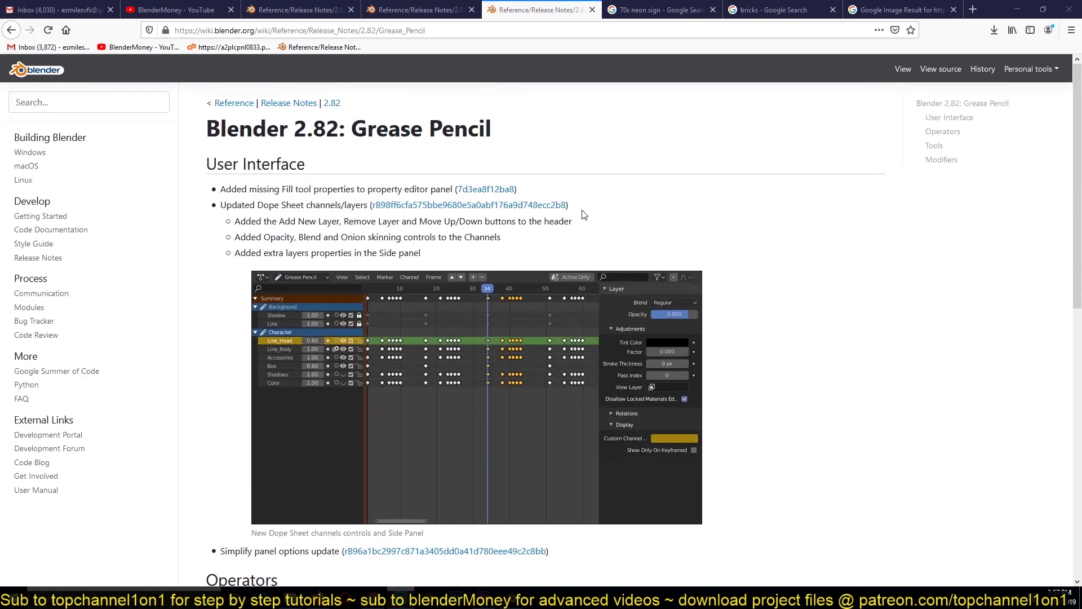
pyautogui.click(659, 10)
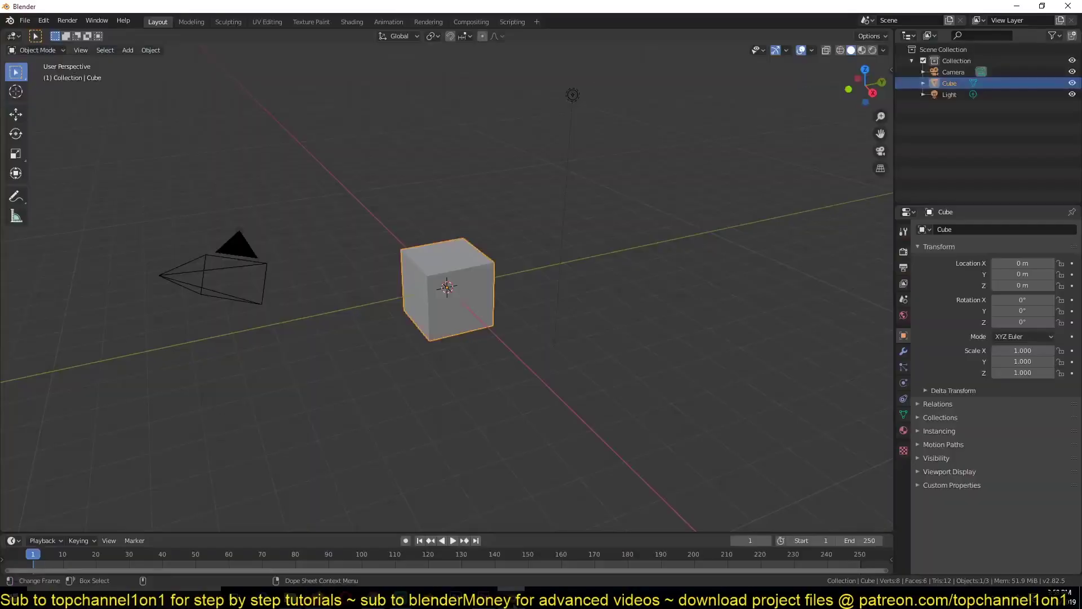
# Switch to Blender and start a new 2D Animation file without saving the current one
pyautogui.hotkey('alt', 'a')
pyautogui.hotkey('ctrl', 'n')
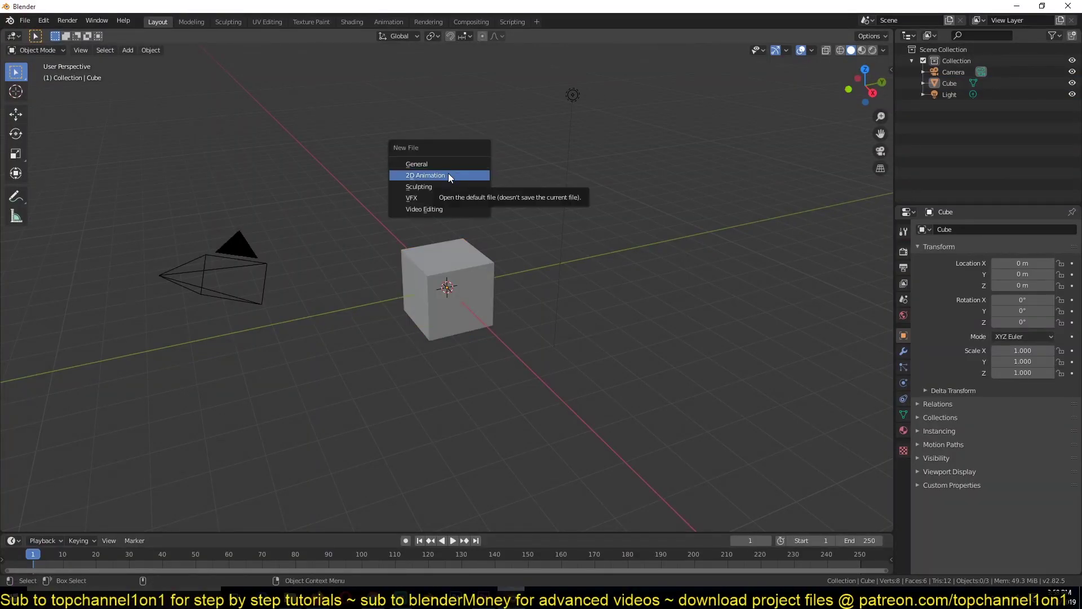
pyautogui.click(448, 175)
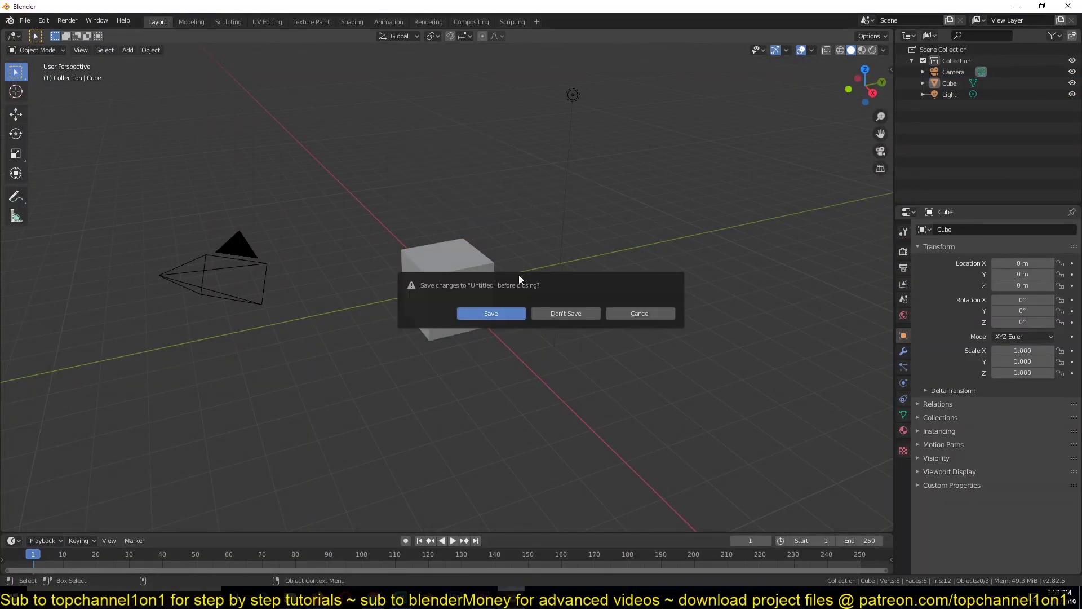
pyautogui.click(557, 312)
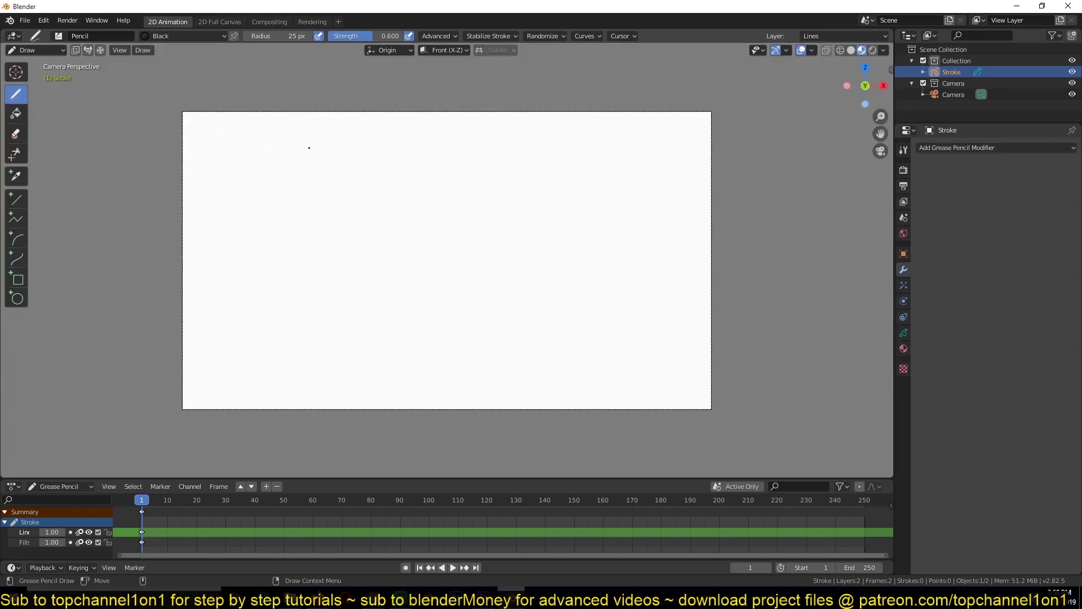
# Draw a handwritten "hello!" with a horizontal underline beneath it on the canvas
pyautogui.moveTo(309, 148)
pyautogui.mouseDown()
pyautogui.moveTo(306, 220)
pyautogui.moveTo(339, 254)
pyautogui.moveTo(454, 175)
pyautogui.moveTo(467, 253)
pyautogui.moveTo(485, 232)
pyautogui.mouseUp()
pyautogui.moveTo(567, 164); pyautogui.dragTo(535, 257)
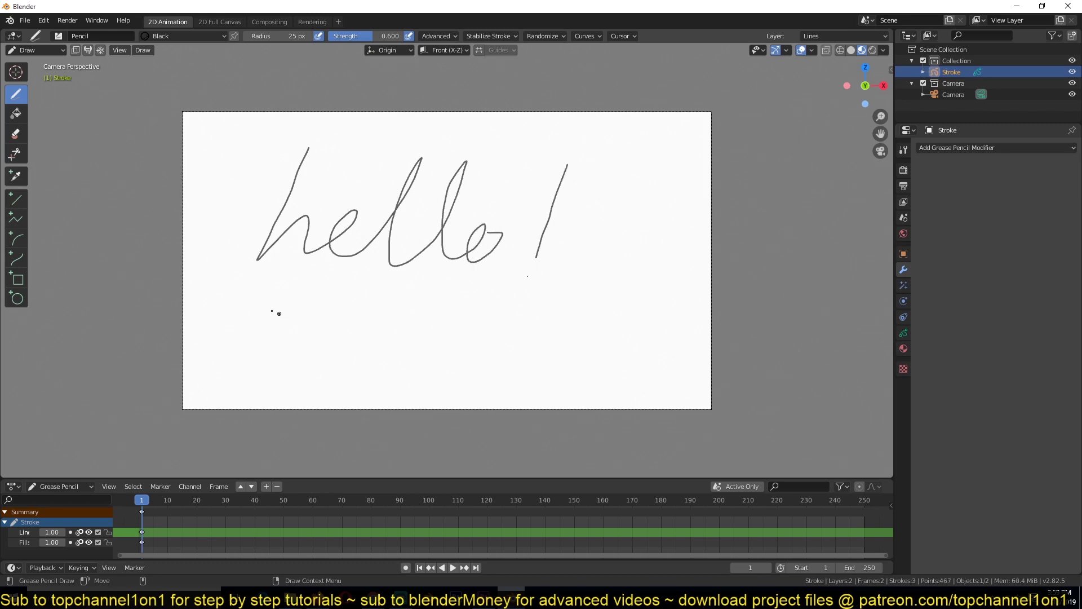
pyautogui.moveTo(258, 310); pyautogui.dragTo(543, 309)
# Add a Multiple Strokes modifier to the drawing and set its offset to about 0.237
pyautogui.click(958, 148)
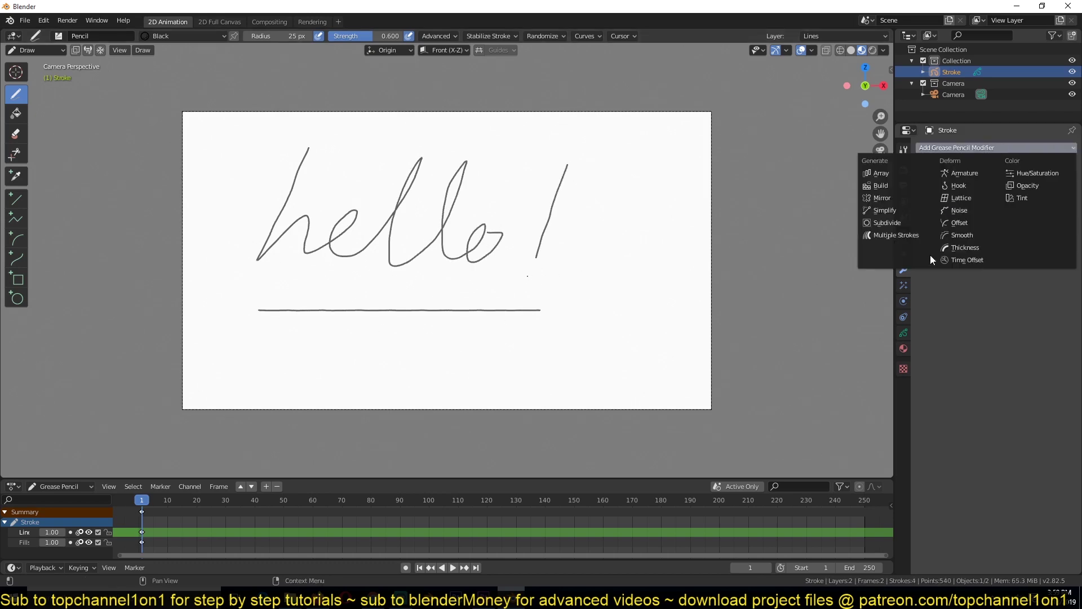
pyautogui.click(892, 235)
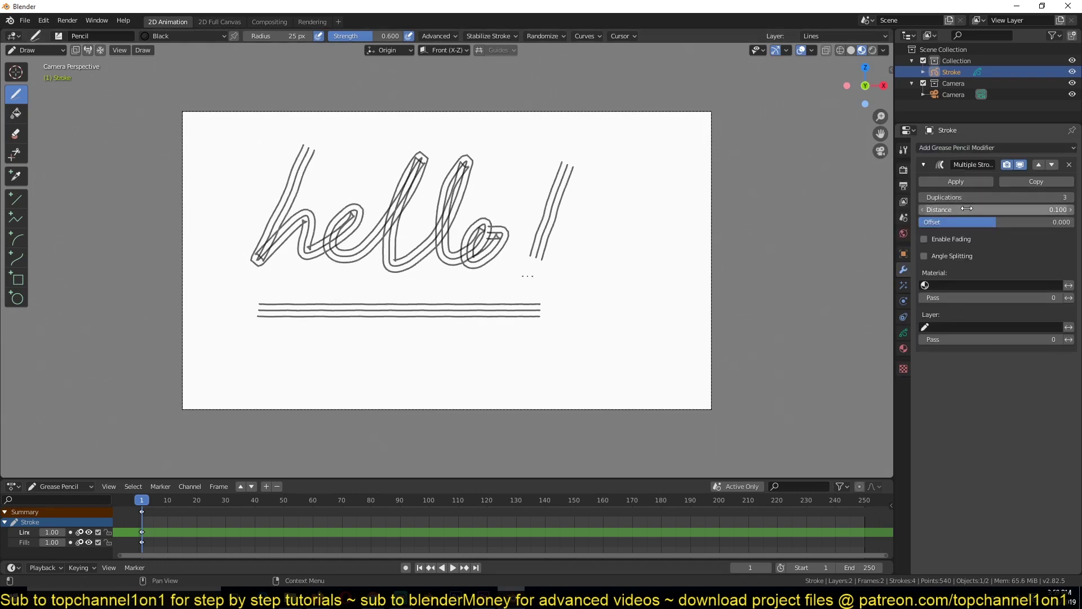
pyautogui.moveTo(987, 224)
pyautogui.mouseDown()
pyautogui.moveTo(1018, 224)
pyautogui.moveTo(1006, 224)
pyautogui.mouseUp()
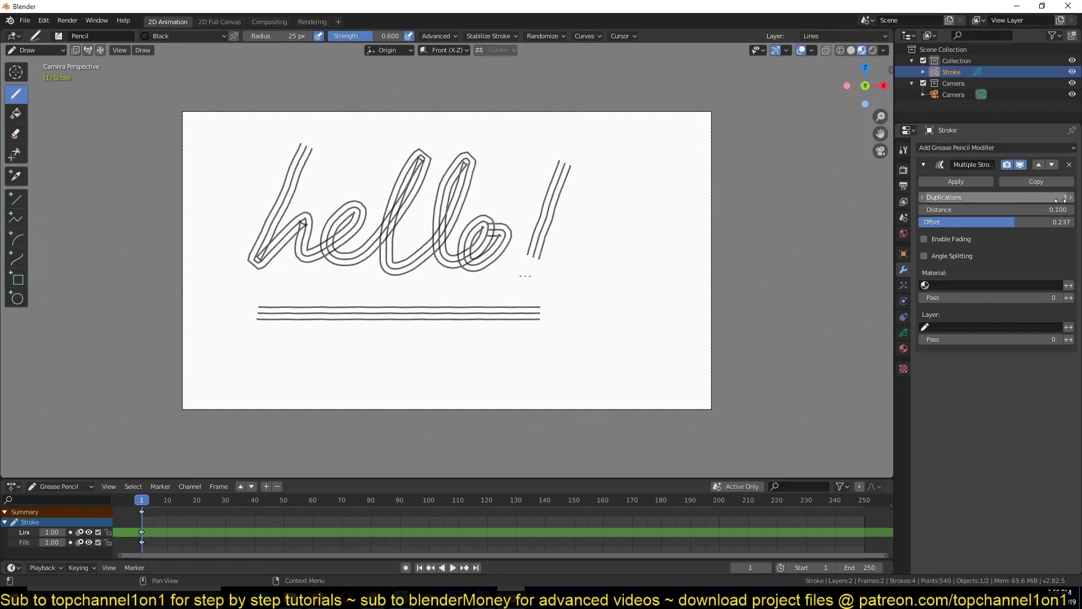
# Try 6 duplications on the Multiple Strokes modifier and return to 3
pyautogui.moveTo(1060, 200); pyautogui.dragTo(1071, 199)
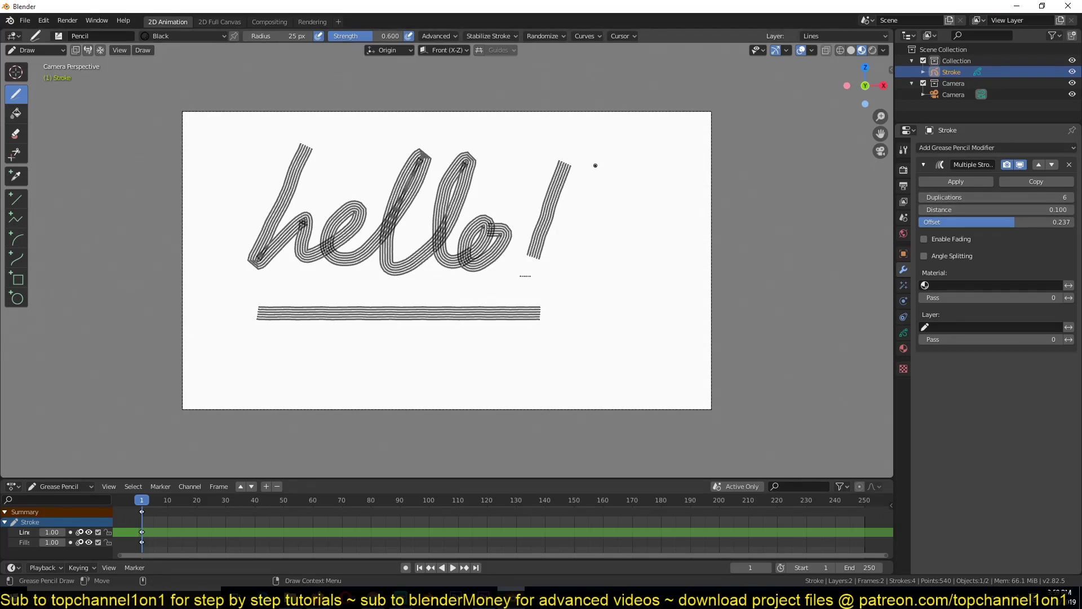
pyautogui.click(923, 197)
pyautogui.click(923, 196)
pyautogui.click(923, 197)
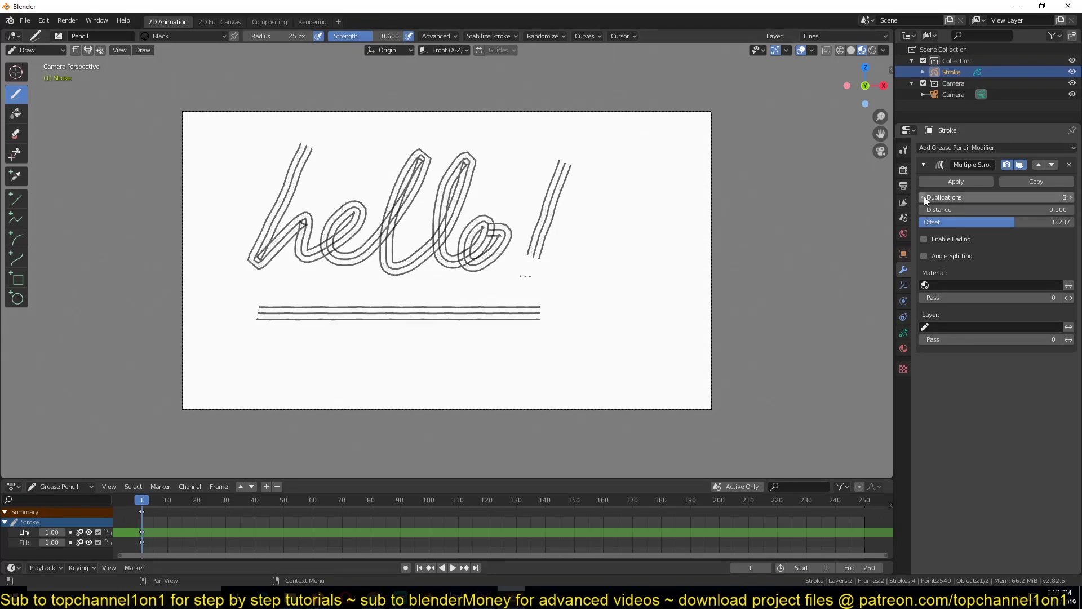
# Enable fading on the Multiple Strokes modifier with an opacity value of about 0.579
pyautogui.click(925, 239)
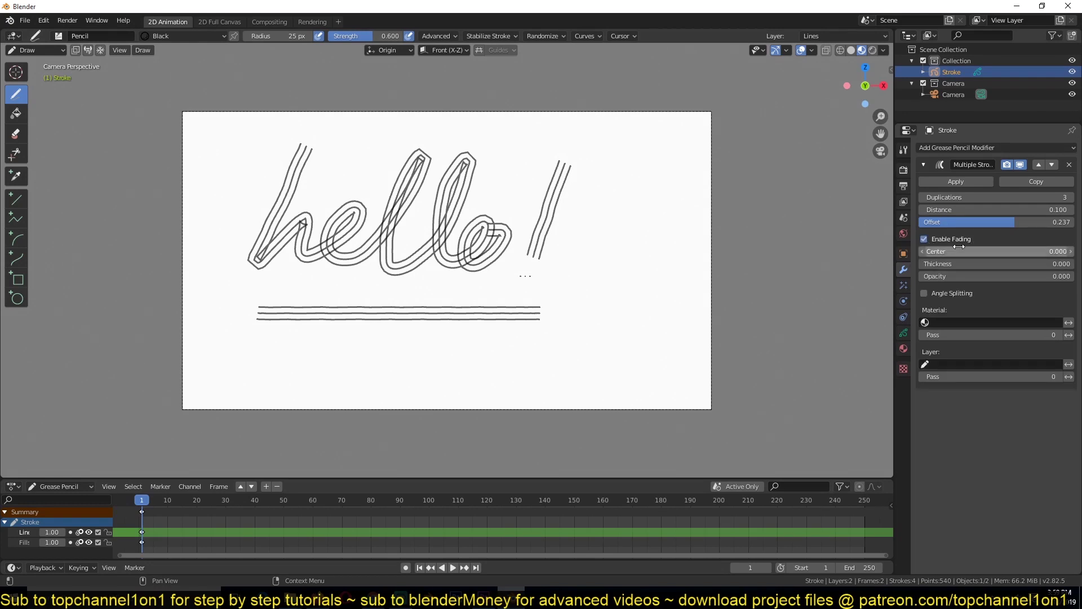
pyautogui.moveTo(963, 277)
pyautogui.mouseDown()
pyautogui.moveTo(1058, 277)
pyautogui.moveTo(1009, 276)
pyautogui.mouseUp()
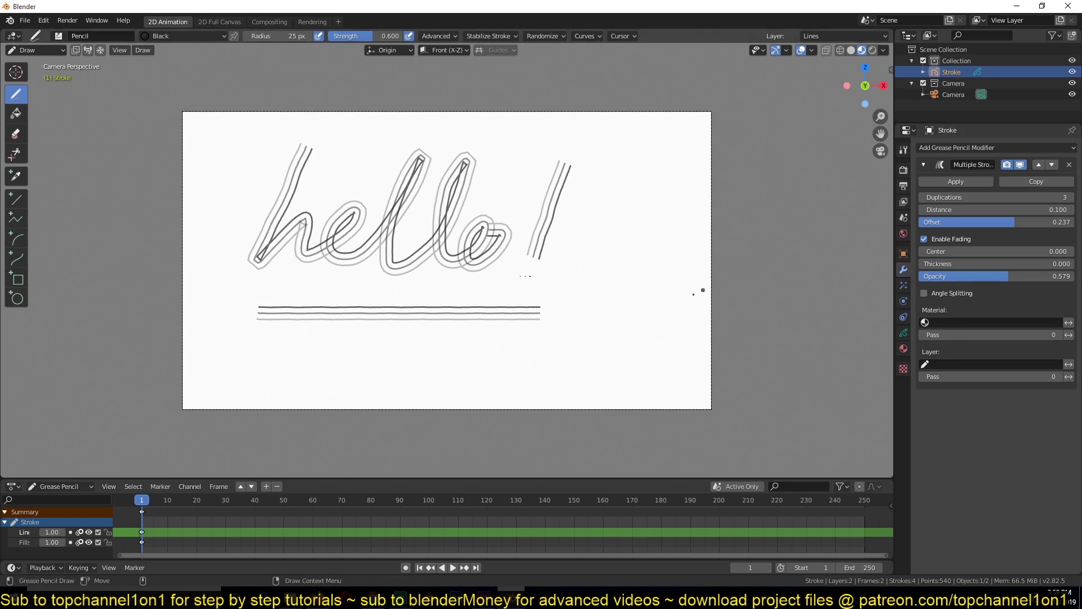
pyautogui.scroll(1, 403, 237)
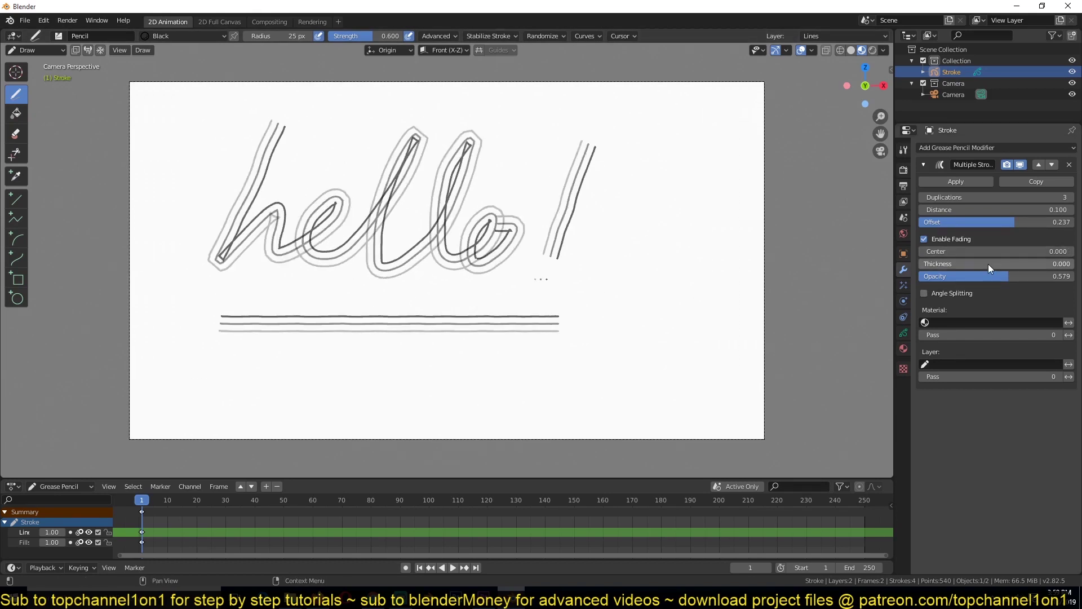
# Set the fading opacity to 0 and the fading center to 1.000
pyautogui.moveTo(1005, 276)
pyautogui.mouseDown()
pyautogui.moveTo(919, 276)
pyautogui.moveTo(1039, 263)
pyautogui.moveTo(920, 264)
pyautogui.moveTo(1074, 264)
pyautogui.moveTo(924, 263)
pyautogui.mouseUp()
pyautogui.moveTo(997, 248); pyautogui.dragTo(1071, 252)
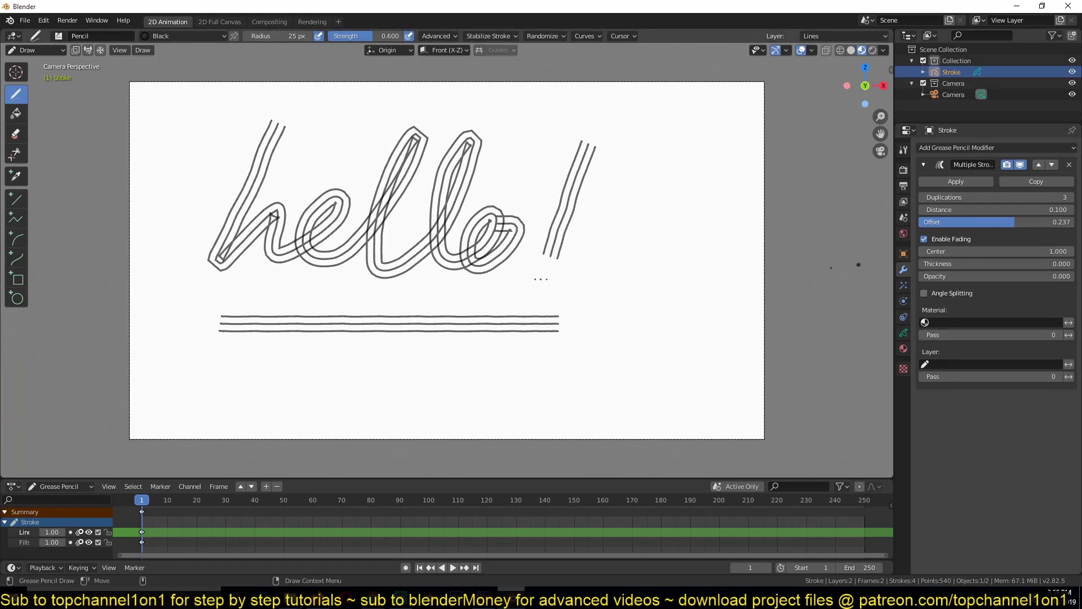
pyautogui.moveTo(332, 234)
pyautogui.keyDown('shift'); pyautogui.mouseDown(button='middle')
pyautogui.moveTo(382, 314)
pyautogui.moveTo(339, 211)
pyautogui.mouseUp(button='middle'); pyautogui.keyUp('shift')
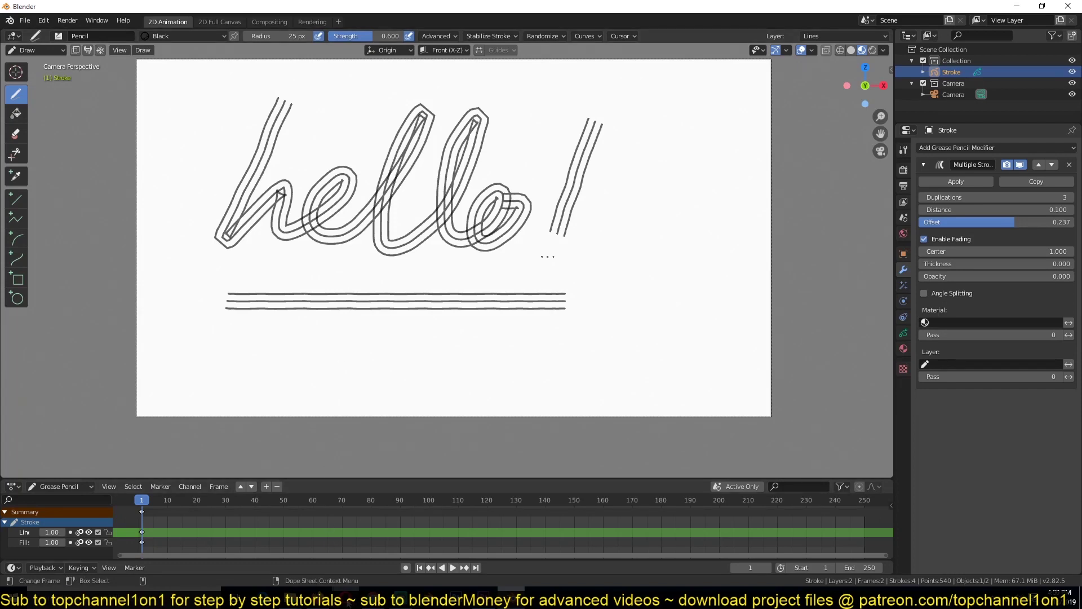
# Look at the 70s neon sign images in the browser and compare the drawing with the modifier's viewport display off and on
pyautogui.click(318, 597)
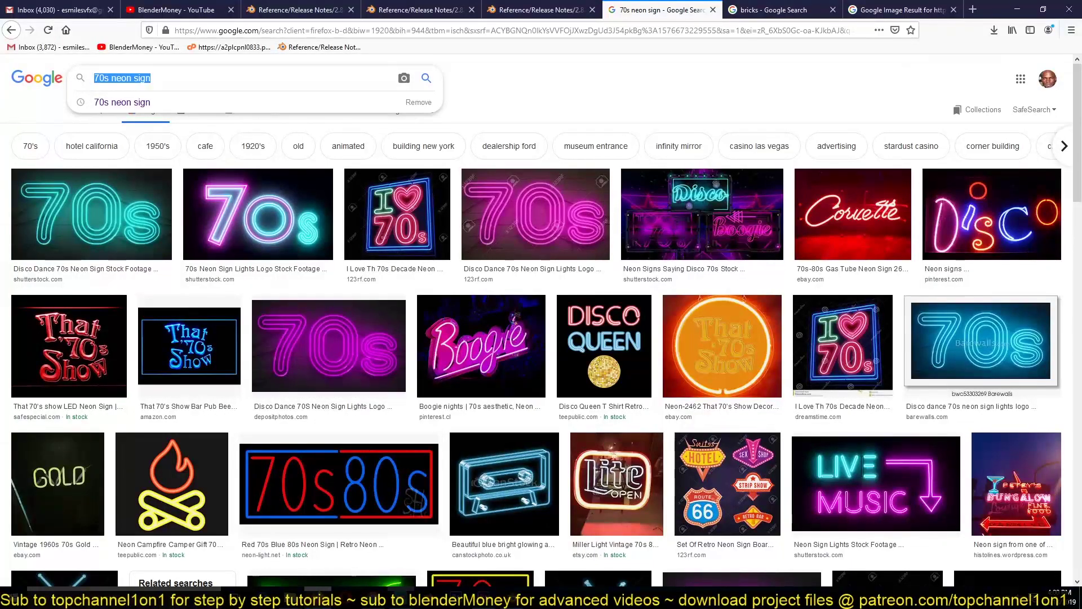
pyautogui.hotkey('alt', 'Tab')
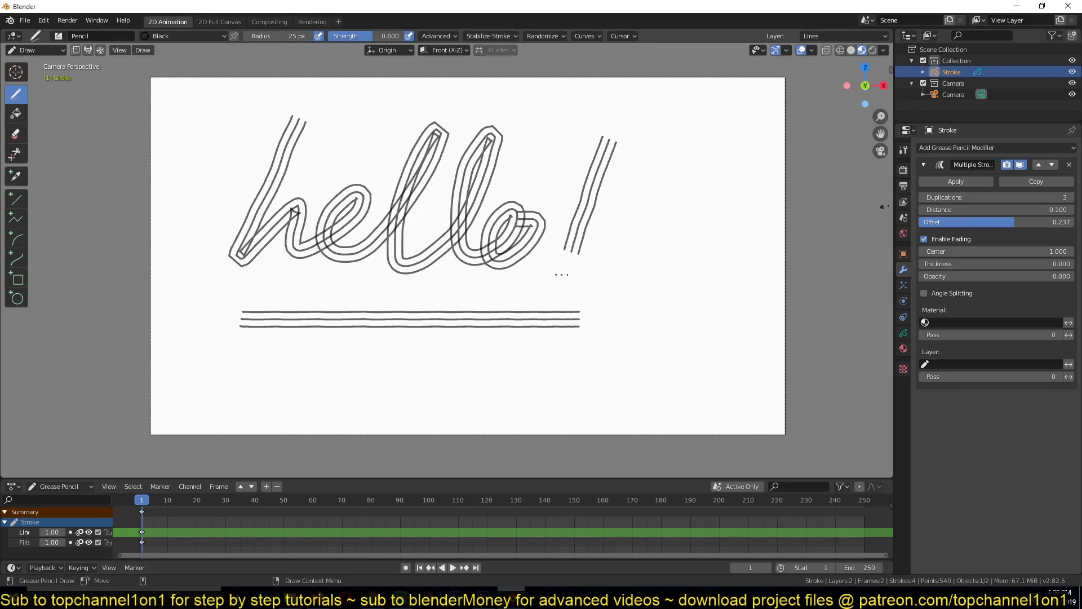
pyautogui.click(1020, 165)
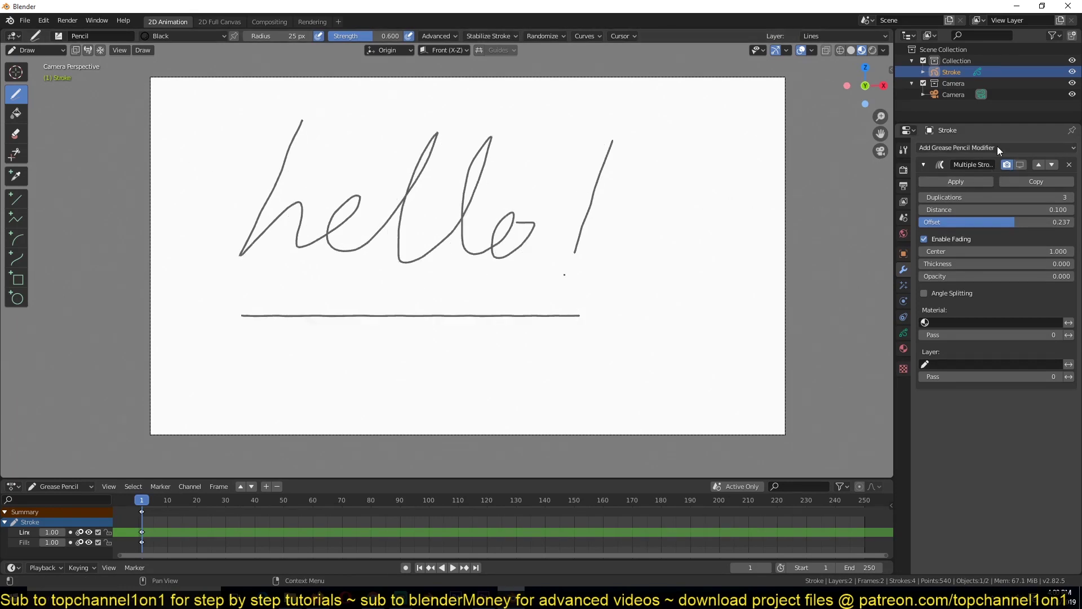
pyautogui.click(1019, 164)
# Change from Draw mode to Object Mode and apply the Multiple Strokes modifier to the drawing
pyautogui.click(967, 182)
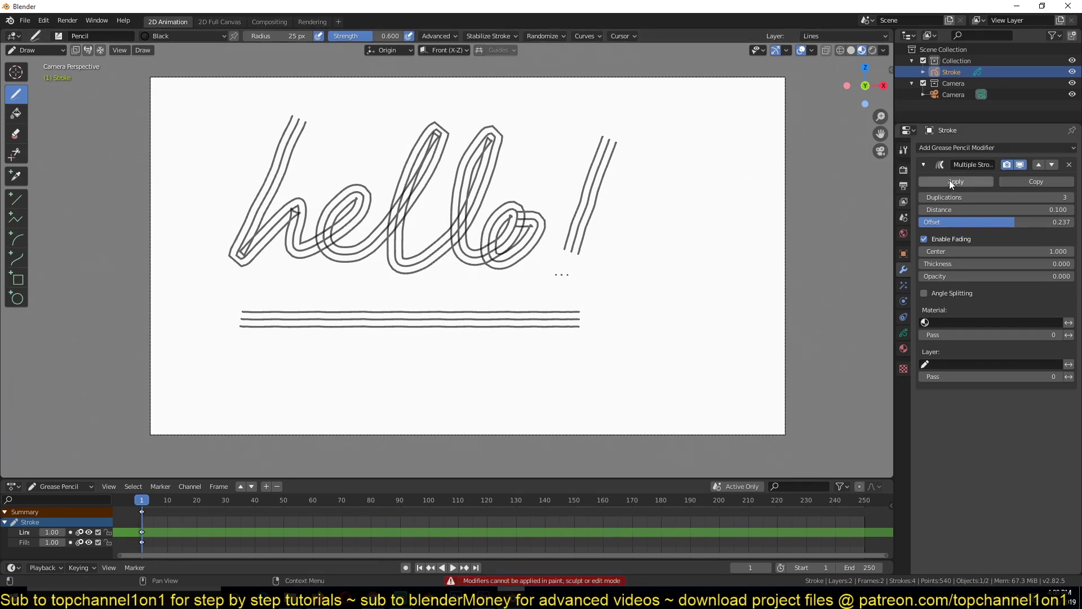
pyautogui.click(951, 181)
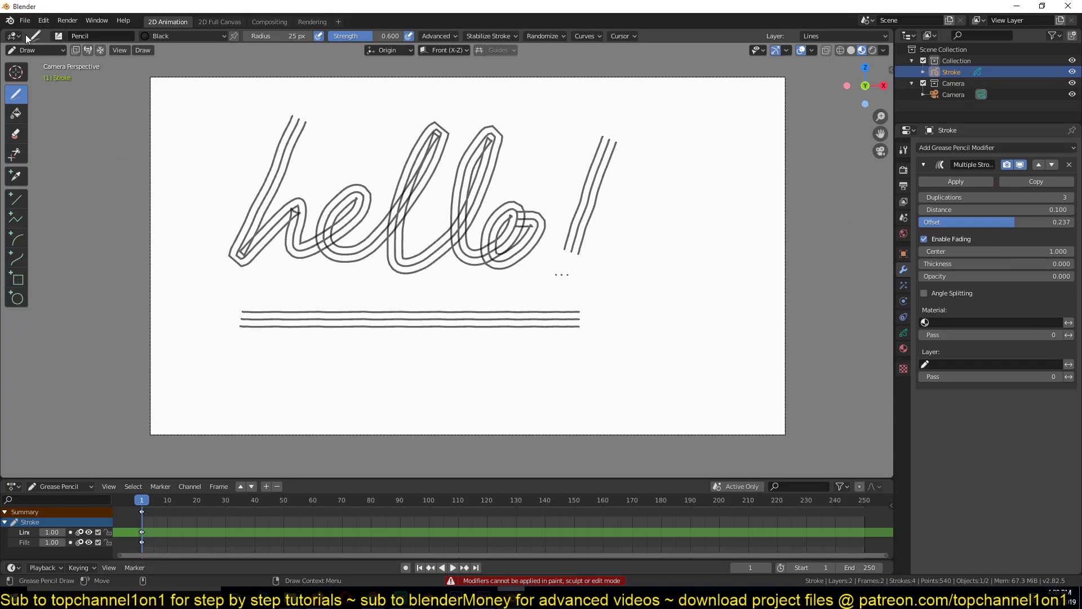
pyautogui.click(34, 50)
pyautogui.click(33, 57)
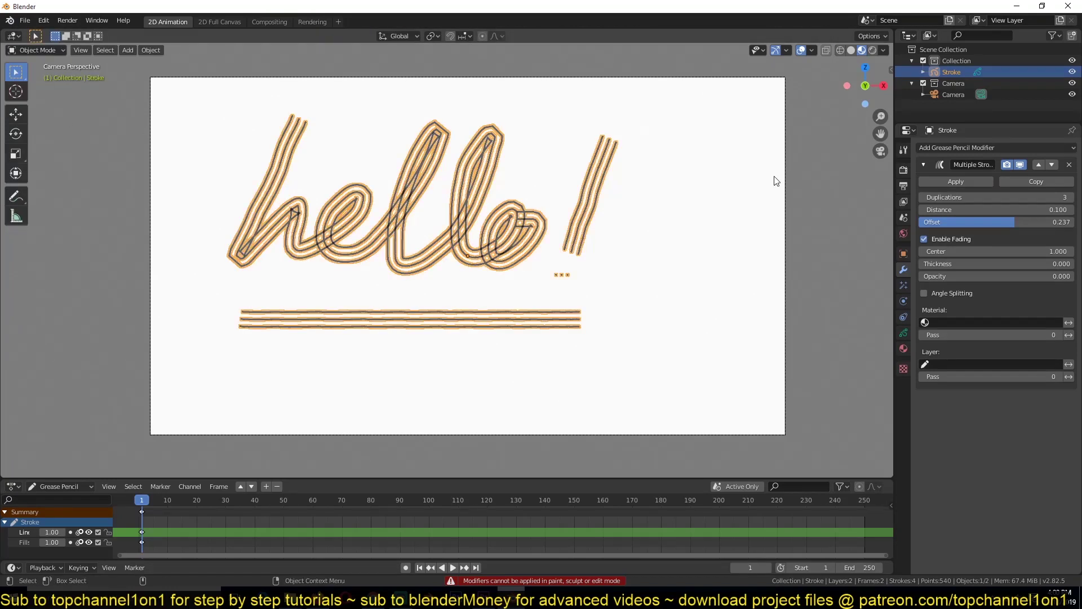
pyautogui.click(967, 180)
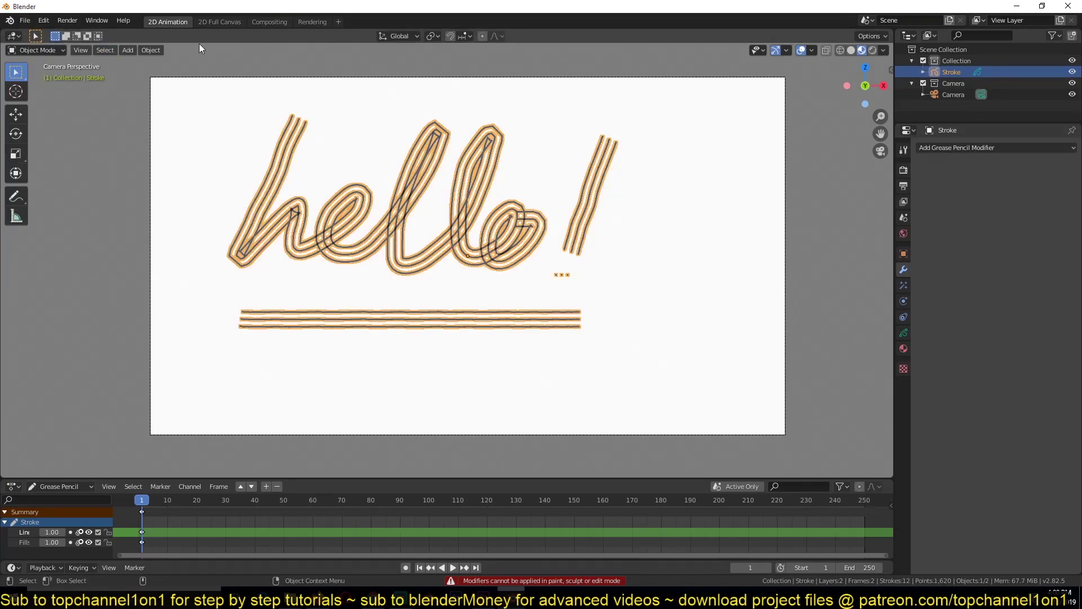
# Add the general Layout workspace and show the strokes in front orthographic view
pyautogui.click(339, 23)
pyautogui.moveTo(327, 44)
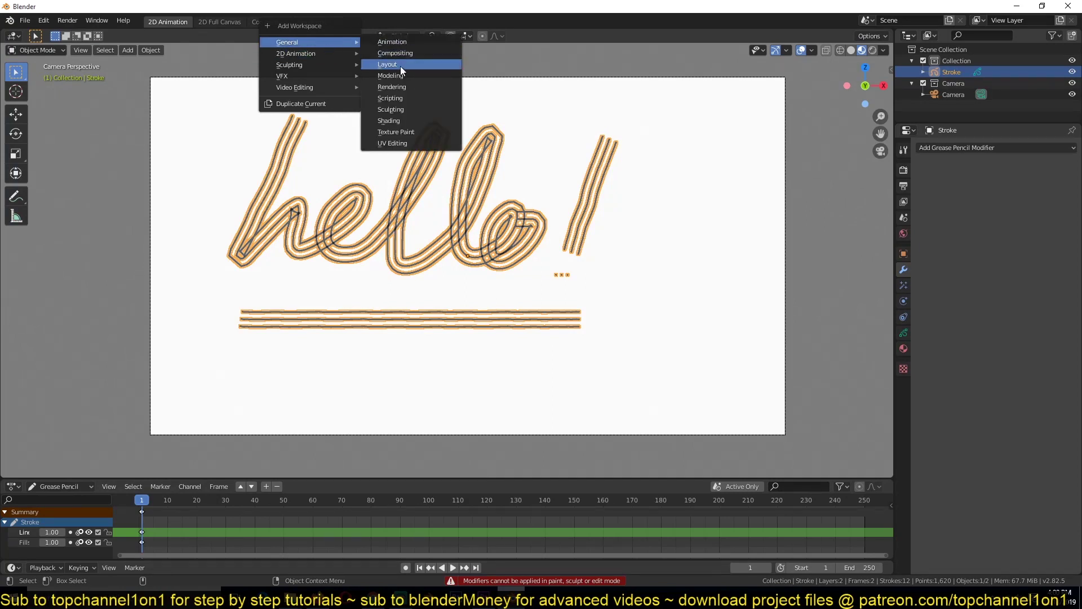
pyautogui.click(398, 64)
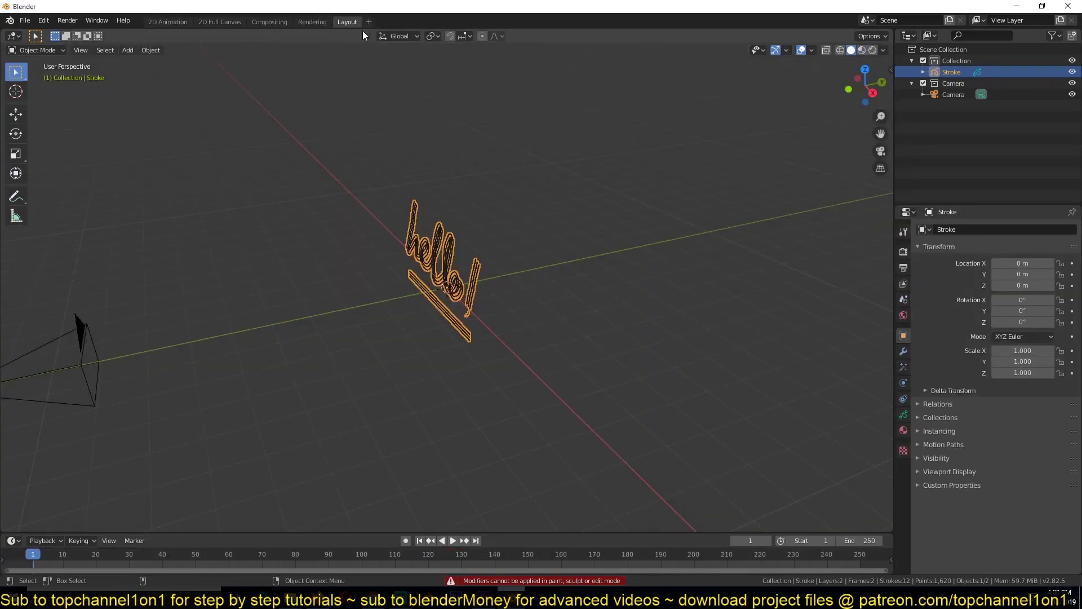
pyautogui.press('KP_1')
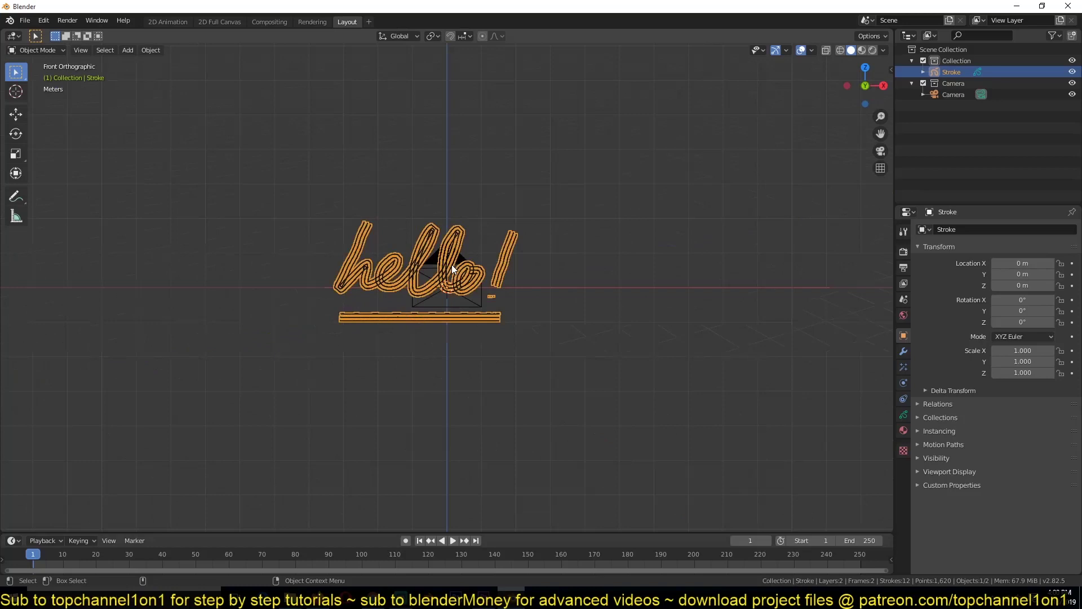
# Convert the selected grease pencil lettering to a Bezier curve
pyautogui.scroll(8, 452, 265)
pyautogui.click(451, 265)
pyautogui.moveTo(387, 244); pyautogui.dragTo(423, 251, button='middle')
pyautogui.click(424, 252)
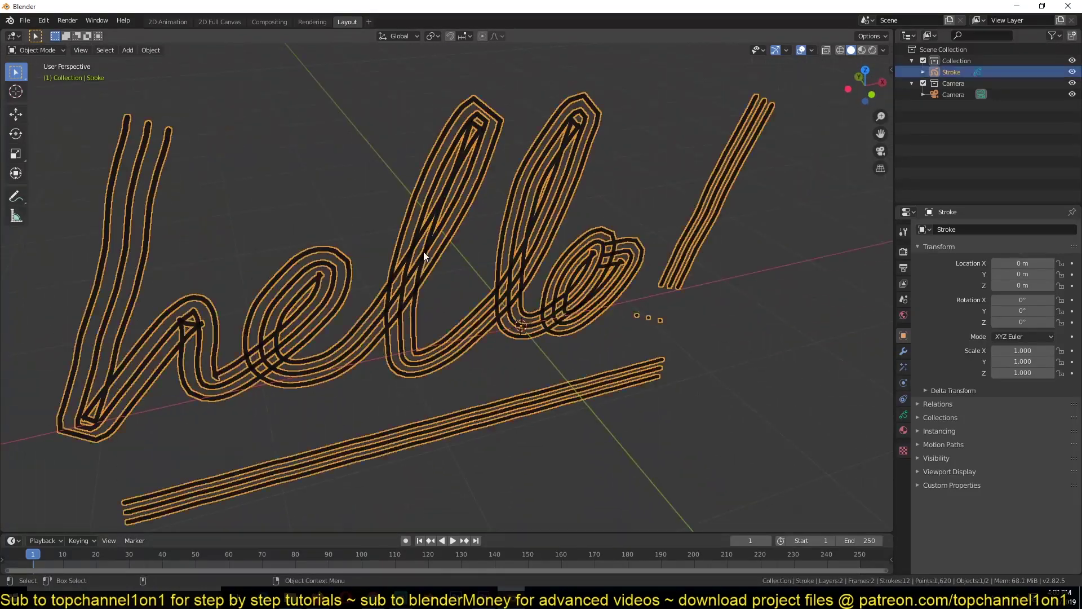
pyautogui.rightClick(449, 207)
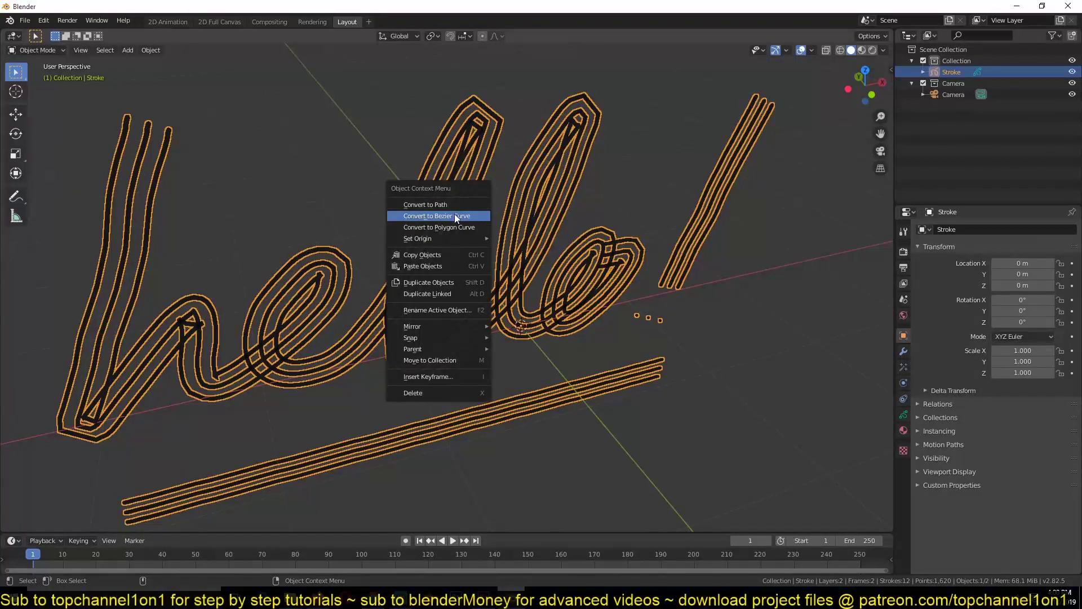
pyautogui.click(454, 215)
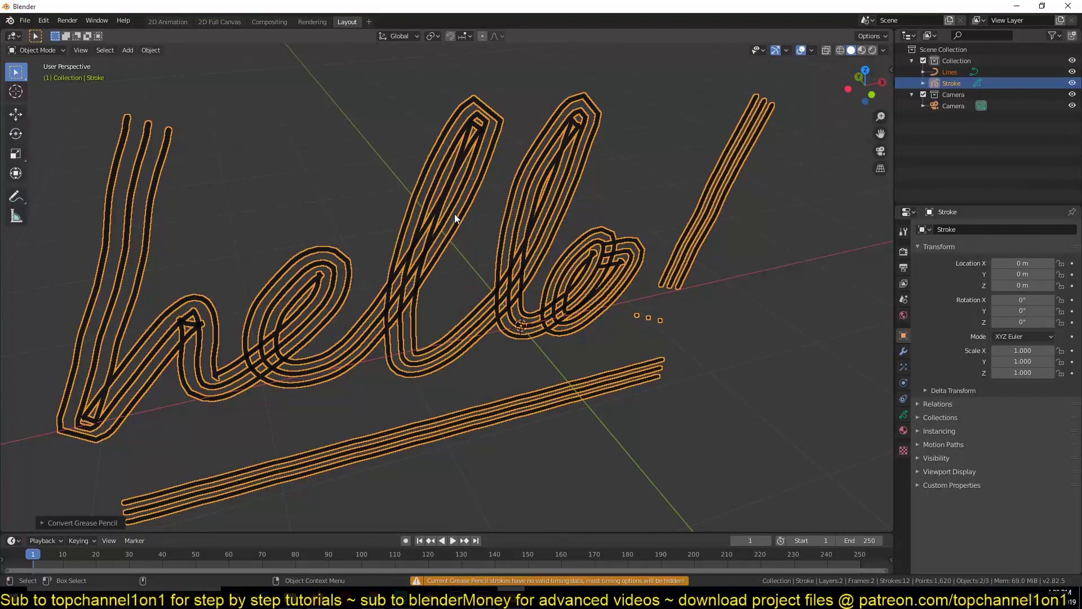
# Hide the original Stroke object and inspect the converted curve's control points in Edit Mode, leaving it deselected in Object Mode
pyautogui.click(1073, 83)
pyautogui.click(950, 71)
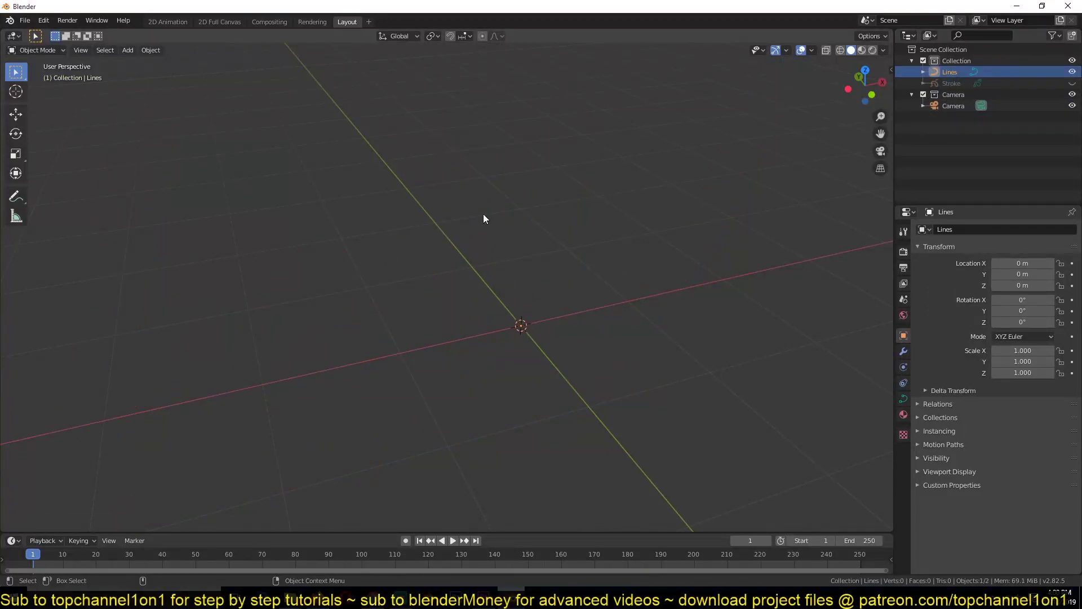
pyautogui.press('Tab')
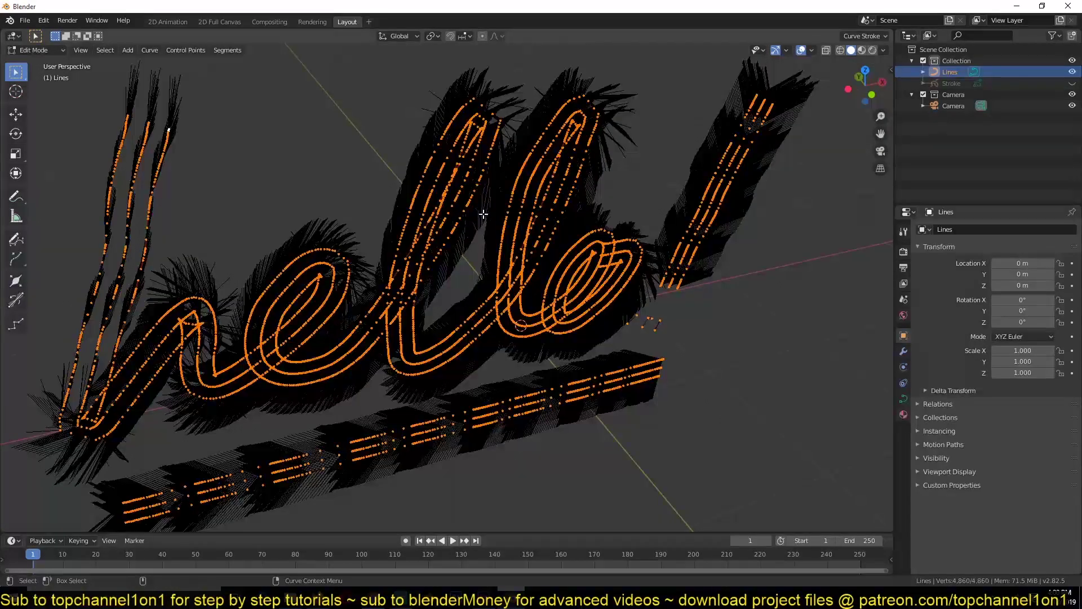
pyautogui.press('Tab')
pyautogui.moveTo(483, 214); pyautogui.dragTo(414, 189, button='middle')
pyautogui.hotkey('alt', 'a')
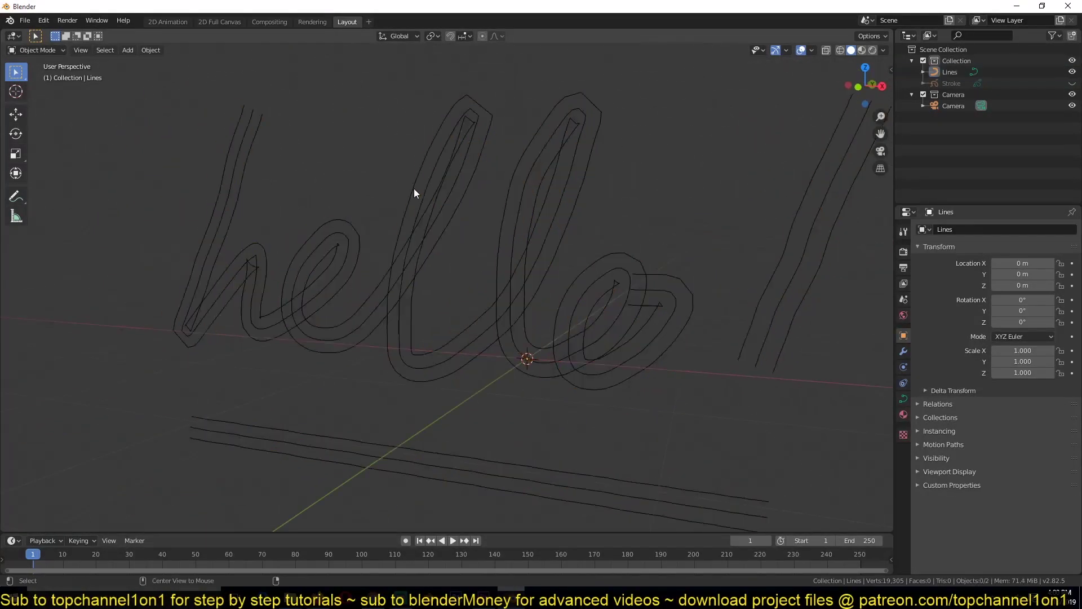
# Select the converted lettering curve and set its bevel depth to 0.009 m, checking the resulting tubes from several angles
pyautogui.click(422, 192)
pyautogui.press('Tab')
pyautogui.press('Tab')
pyautogui.scroll(-4, 461, 245)
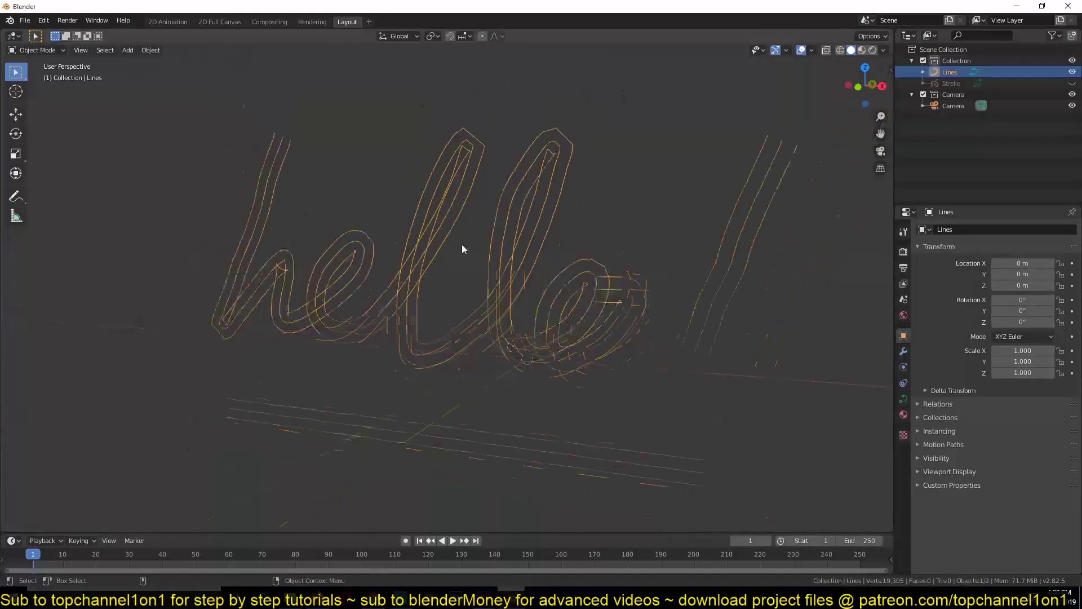
pyautogui.moveTo(462, 245); pyautogui.dragTo(507, 259, button='middle')
pyautogui.scroll(3, 506, 262)
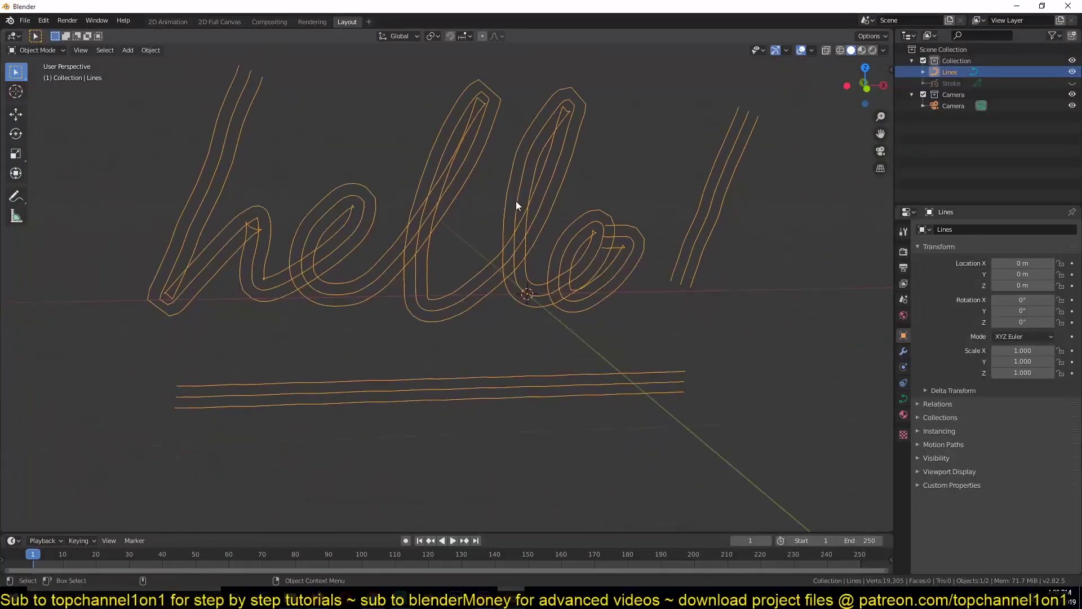
pyautogui.click(903, 398)
pyautogui.click(939, 424)
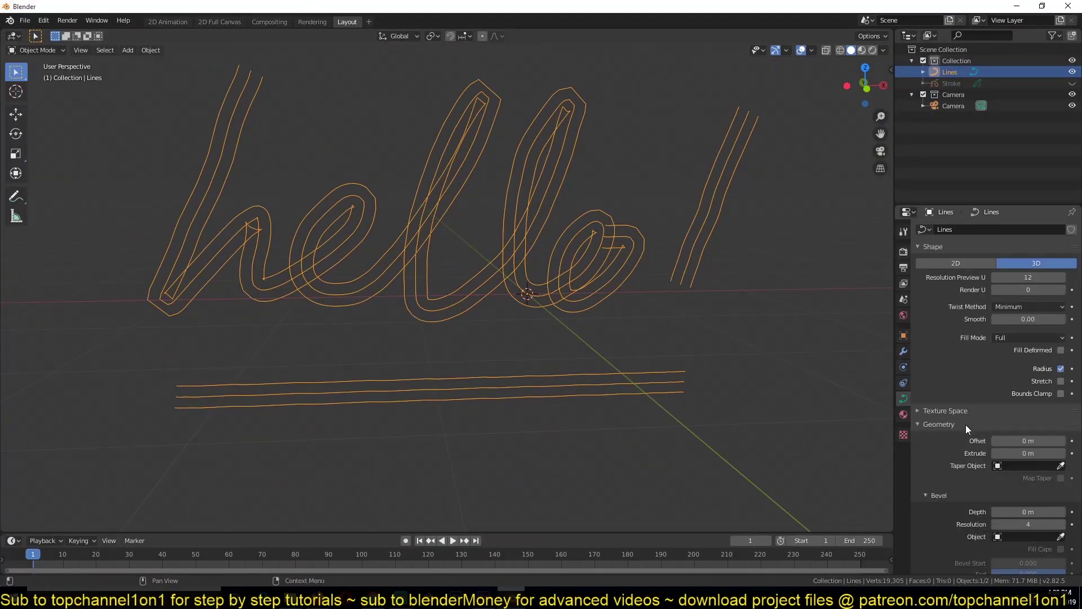
pyautogui.scroll(-2, 1008, 450)
pyautogui.moveTo(1021, 466)
pyautogui.mouseDown()
pyautogui.moveTo(1054, 466)
pyautogui.moveTo(1032, 466)
pyautogui.mouseUp()
pyautogui.scroll(9, 623, 261)
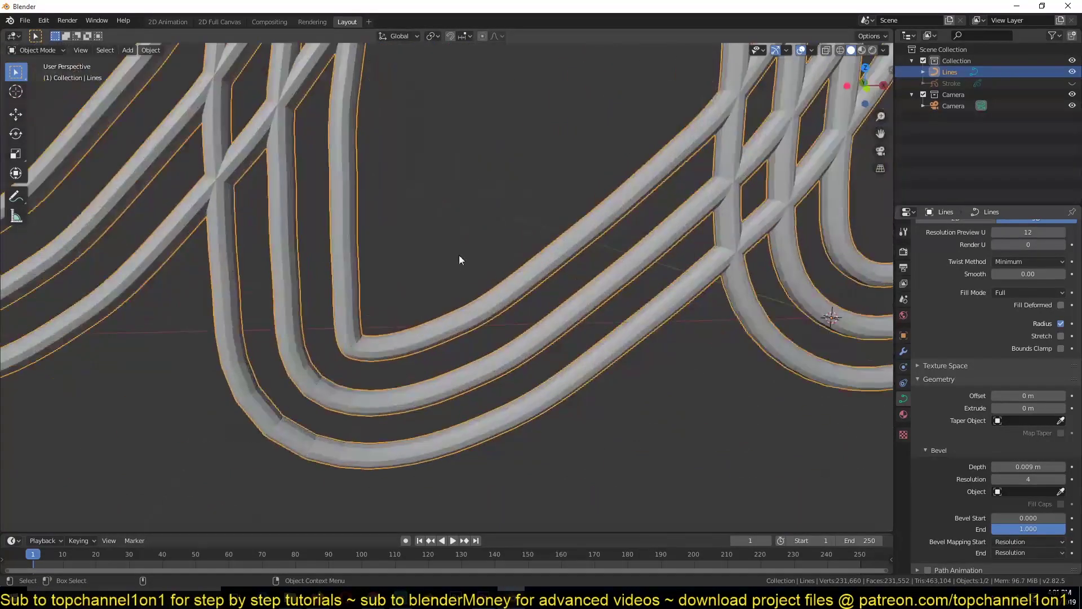
pyautogui.press('z')
pyautogui.click(306, 267)
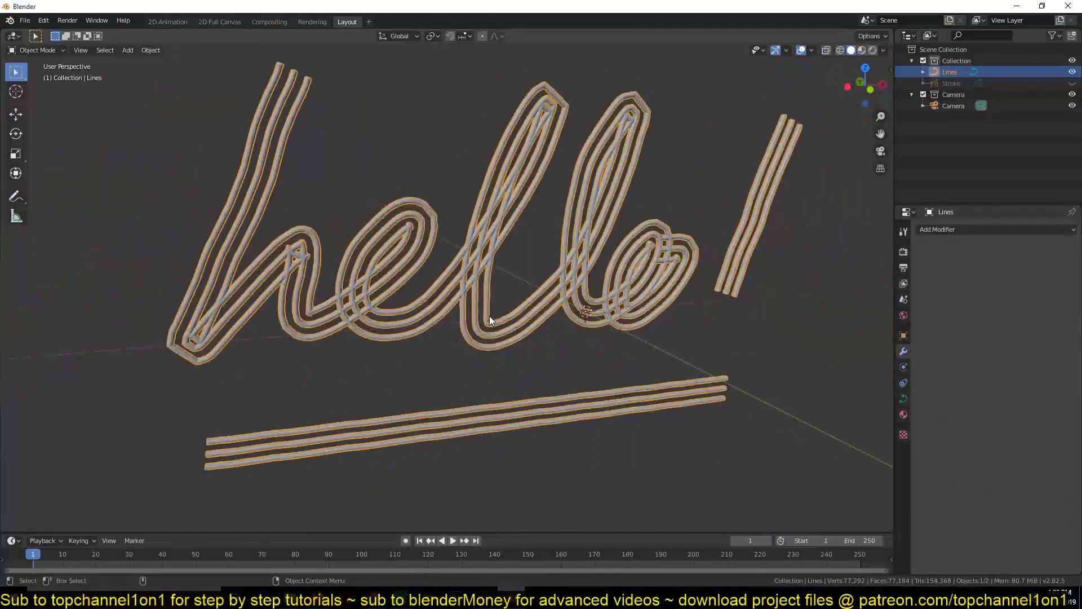
pyautogui.scroll(4, 489, 316)
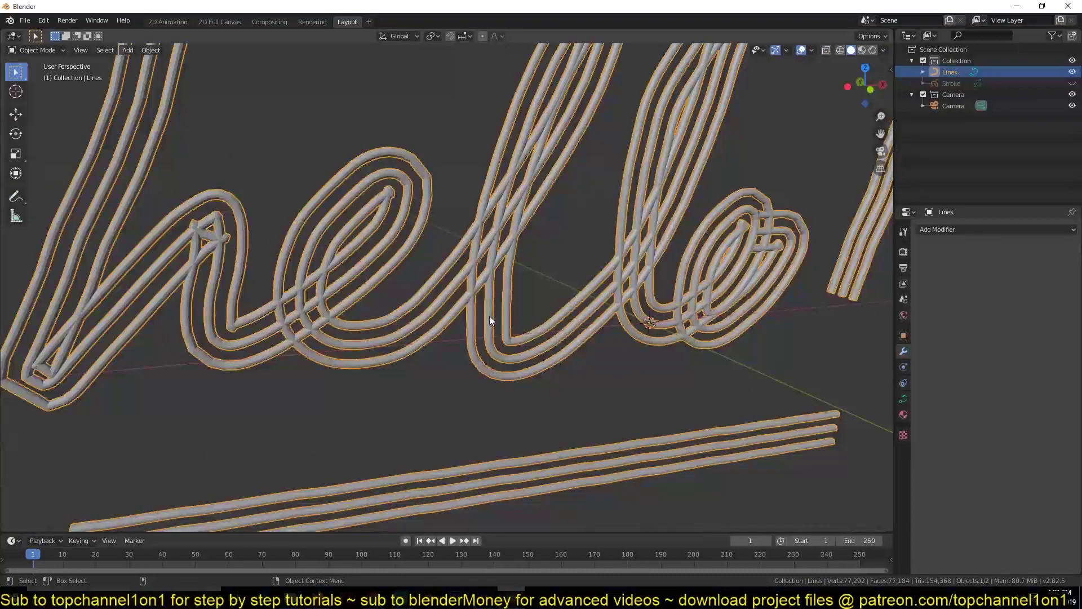
pyautogui.scroll(-3, 472, 198)
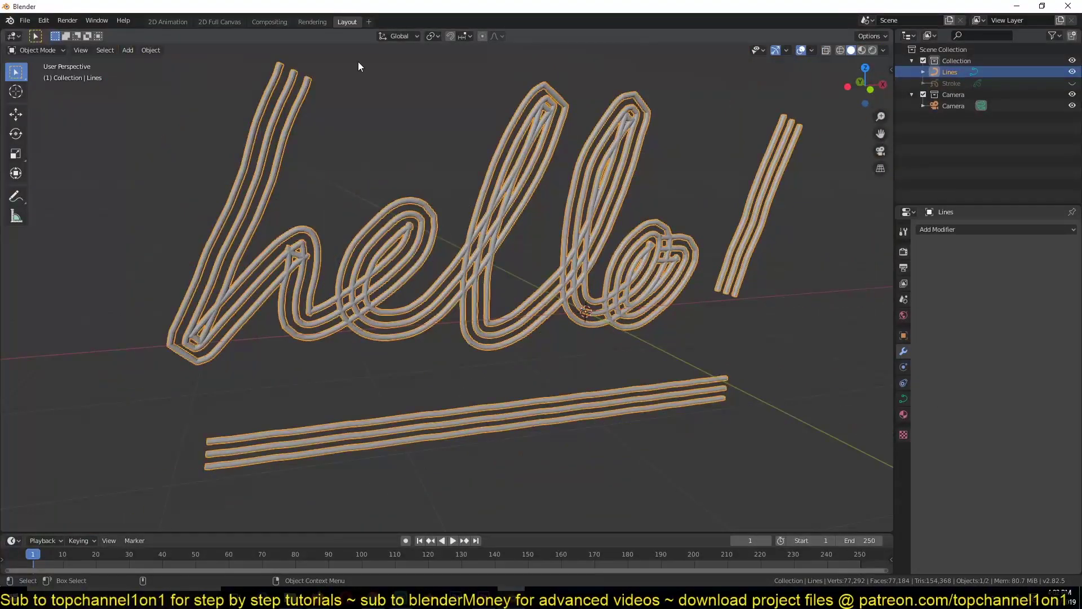
# Add the general Shading workspace and show the lettering in front orthographic view
pyautogui.click(368, 22)
pyautogui.moveTo(368, 44)
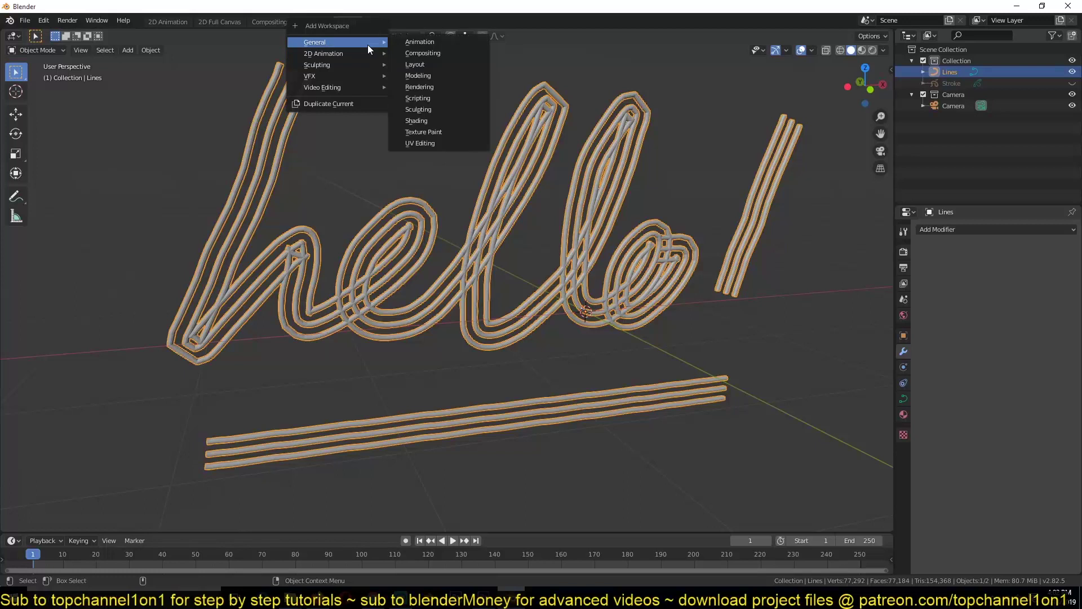
pyautogui.click(432, 120)
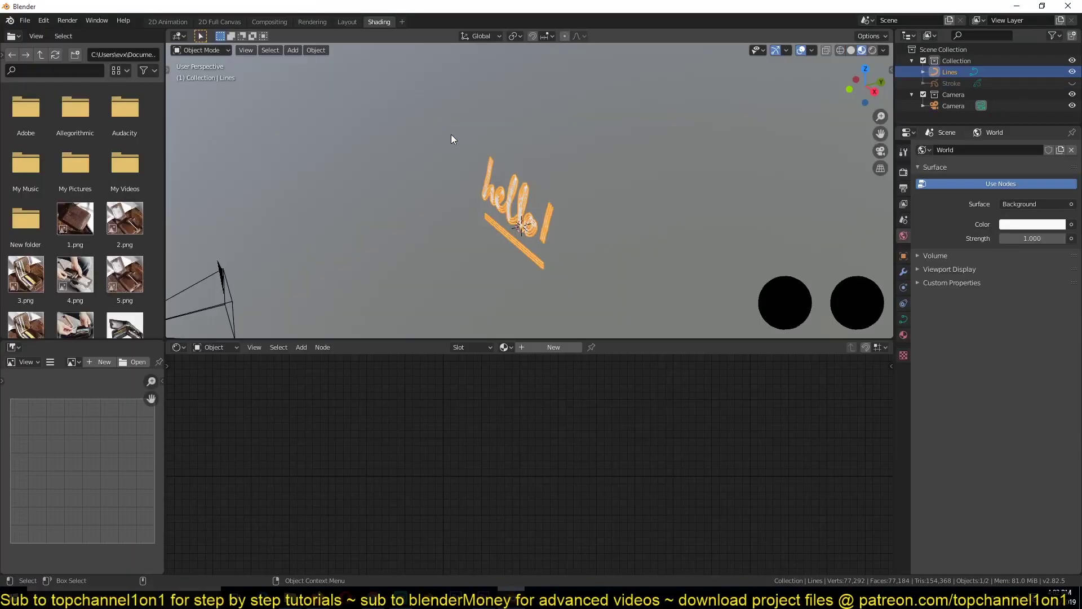
pyautogui.press('KP_1')
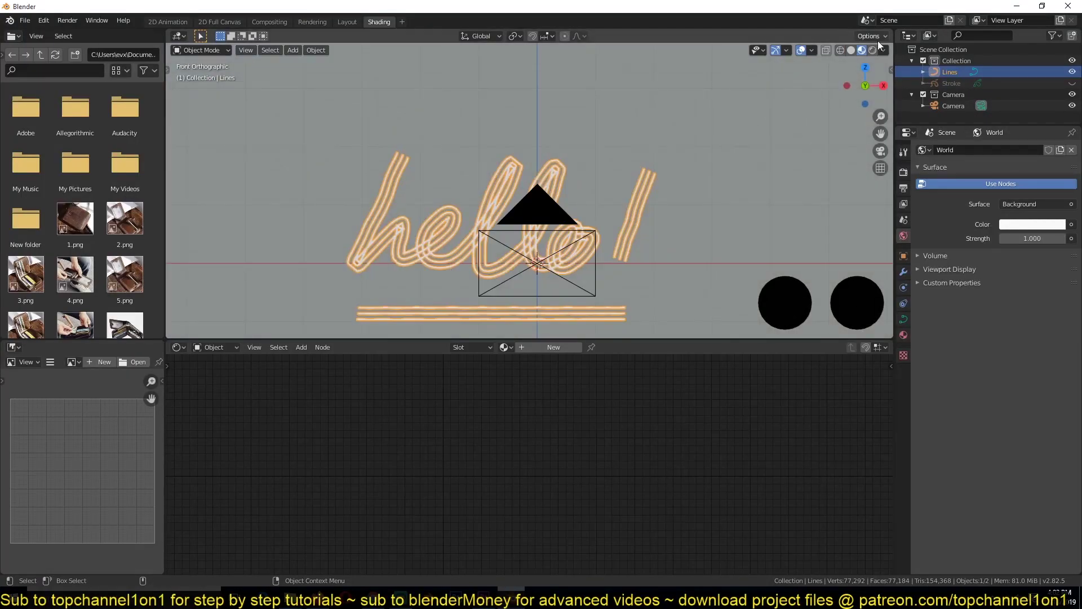
# Show the scene with rendered viewport shading and set the world background color to black
pyautogui.click(872, 50)
pyautogui.moveTo(640, 181); pyautogui.dragTo(662, 210, button='middle')
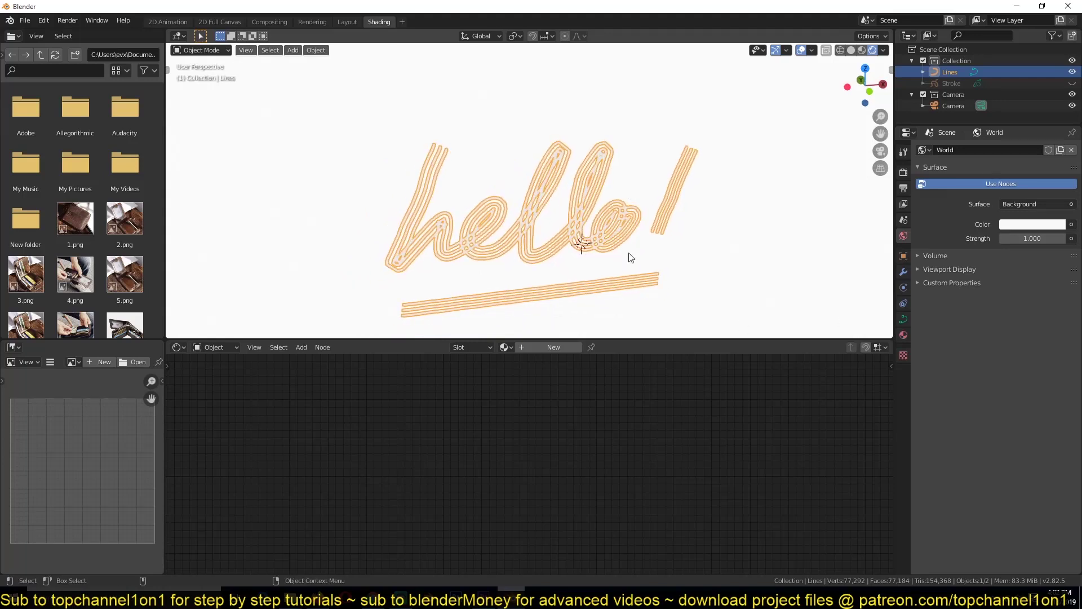
pyautogui.click(1061, 225)
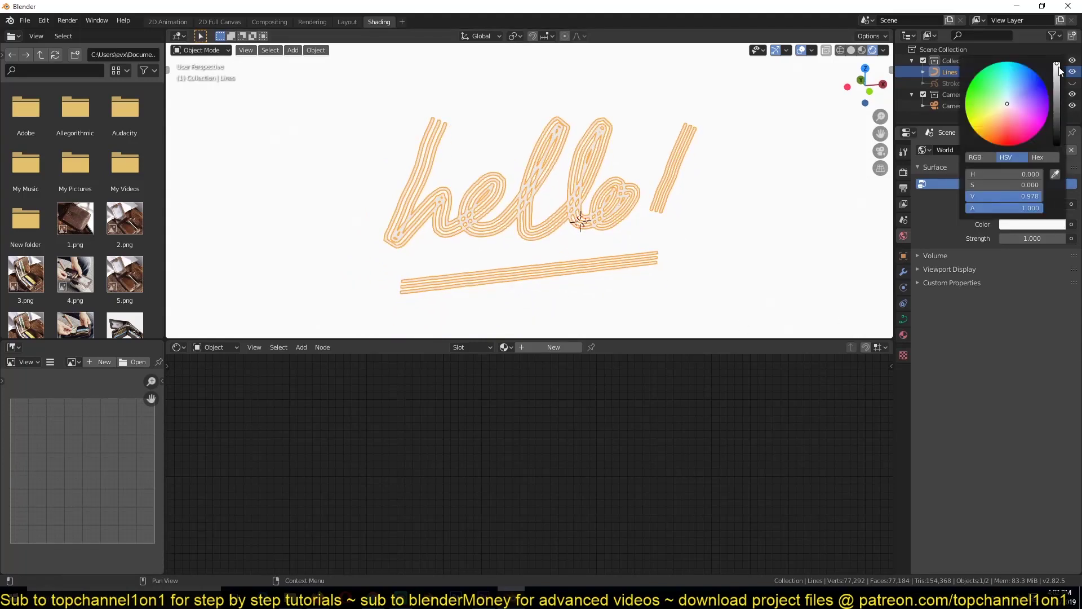
pyautogui.moveTo(1061, 70); pyautogui.dragTo(1058, 144)
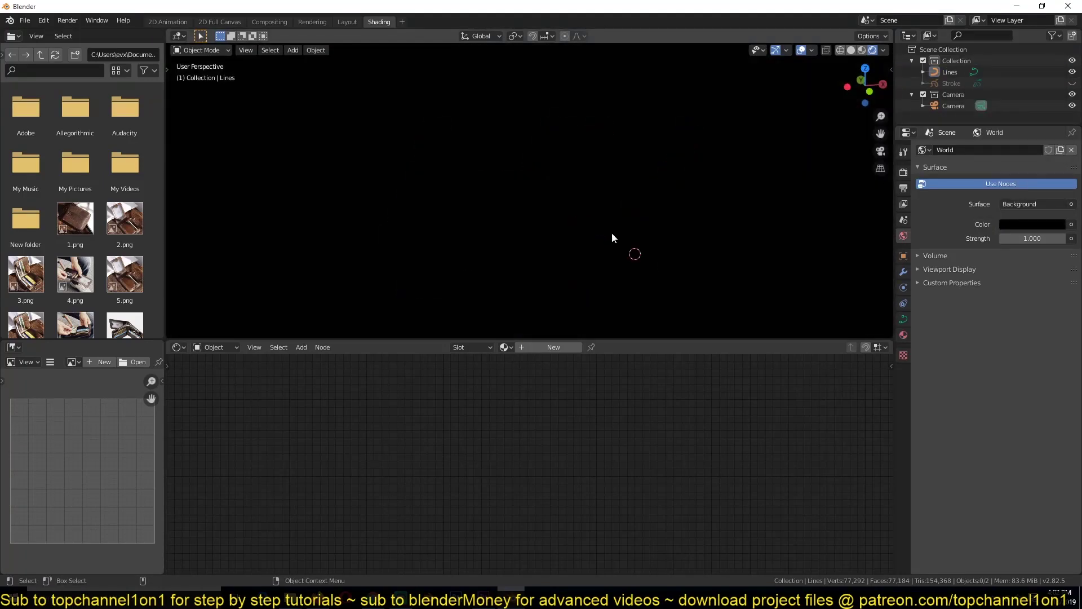
# Select the lettering curve and give it a new Principled BSDF material with white emission
pyautogui.click(600, 212)
pyautogui.moveTo(600, 212); pyautogui.dragTo(560, 230, button='middle')
pyautogui.click(546, 346)
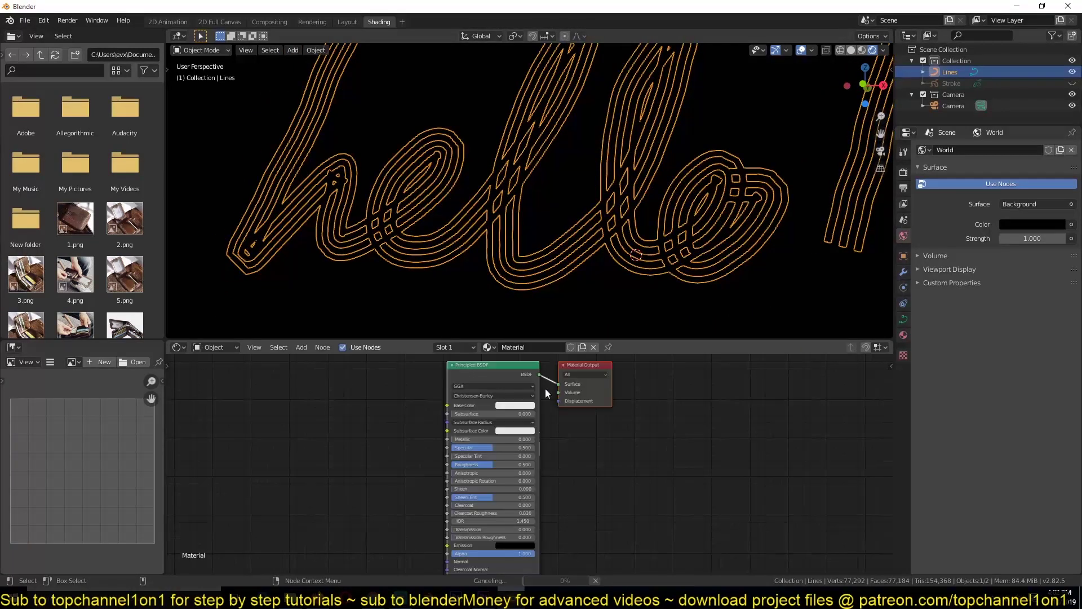
pyautogui.moveTo(546, 393); pyautogui.dragTo(580, 415, button='middle')
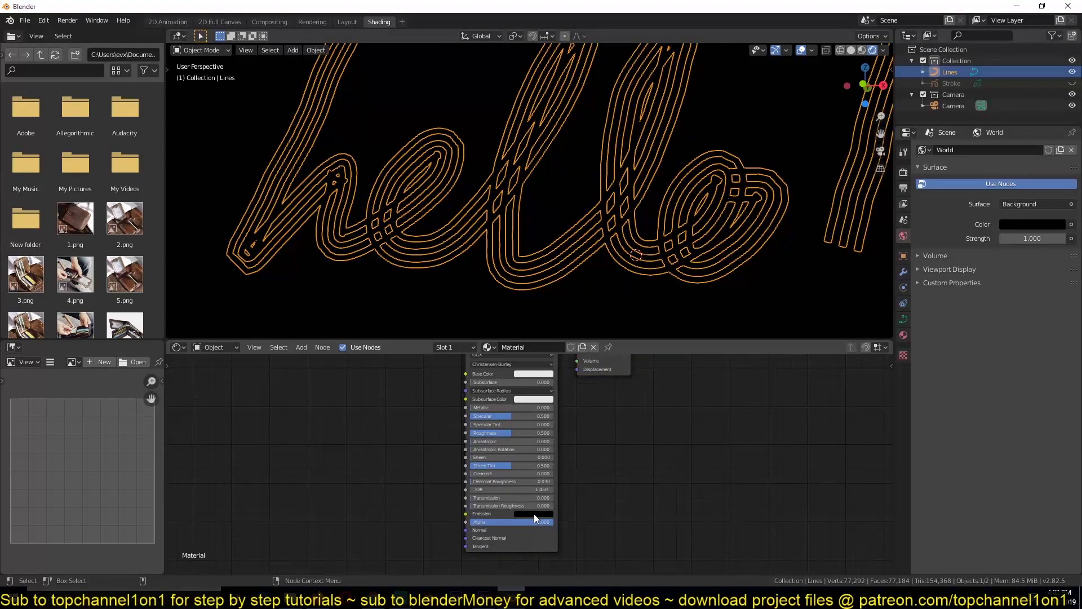
pyautogui.click(533, 513)
pyautogui.click(580, 407)
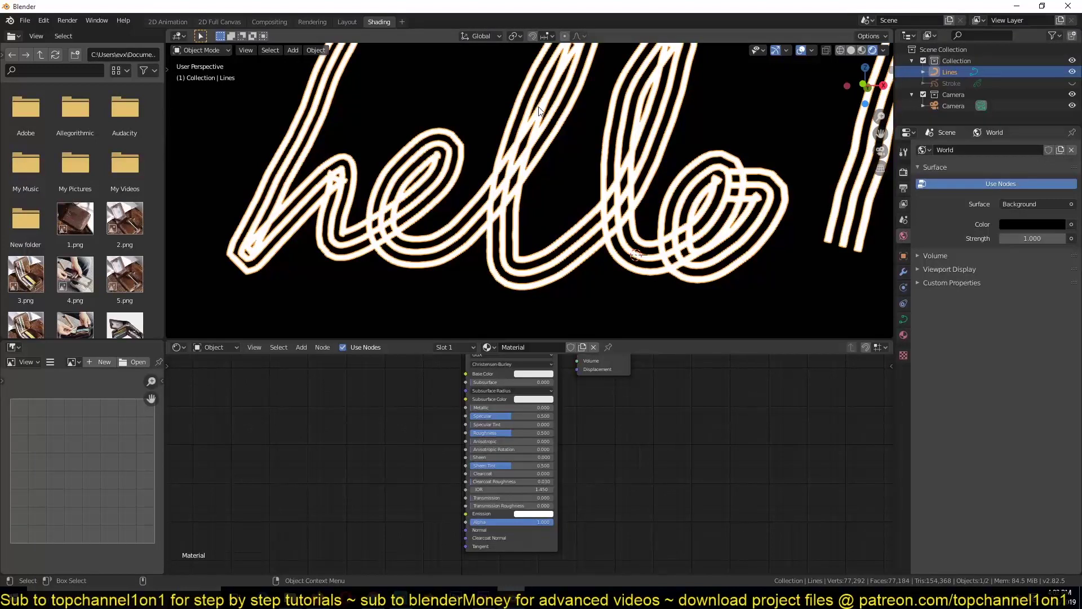
pyautogui.click(588, 139)
pyautogui.click(384, 208)
pyautogui.moveTo(394, 219); pyautogui.dragTo(425, 229, button='middle')
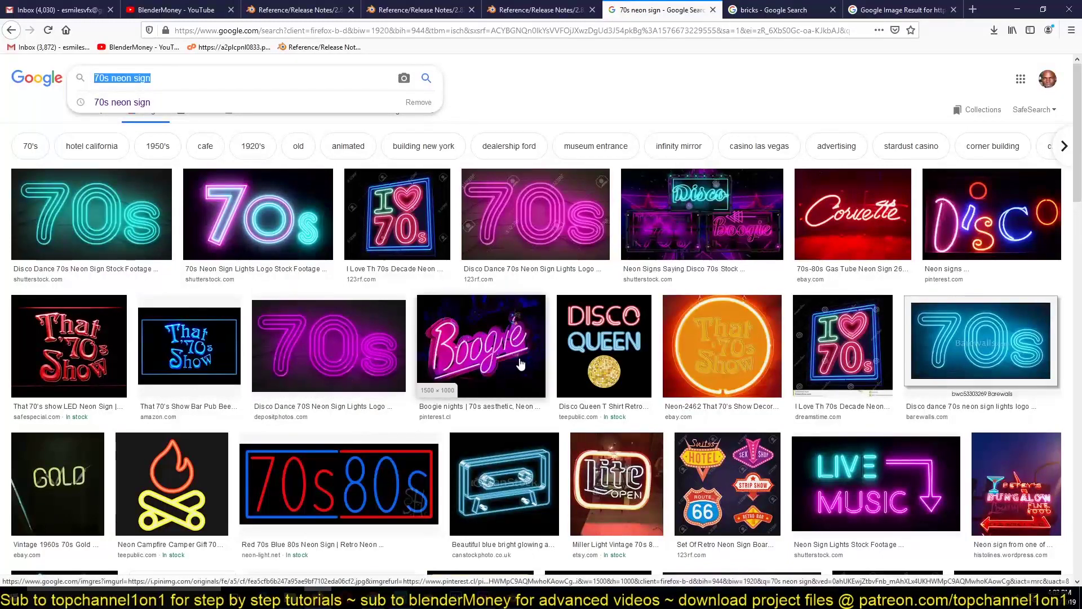
# Examine the 70s neon sign image results in the web browser as color reference, then return to Blender
pyautogui.scroll(-5, 952, 347)
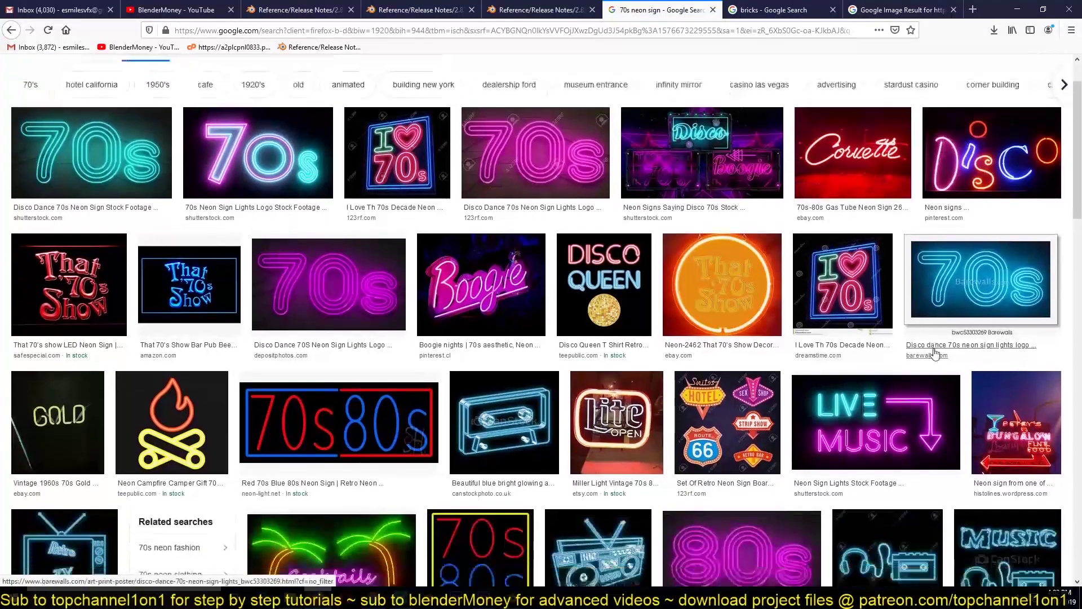
pyautogui.scroll(-5, 360, 332)
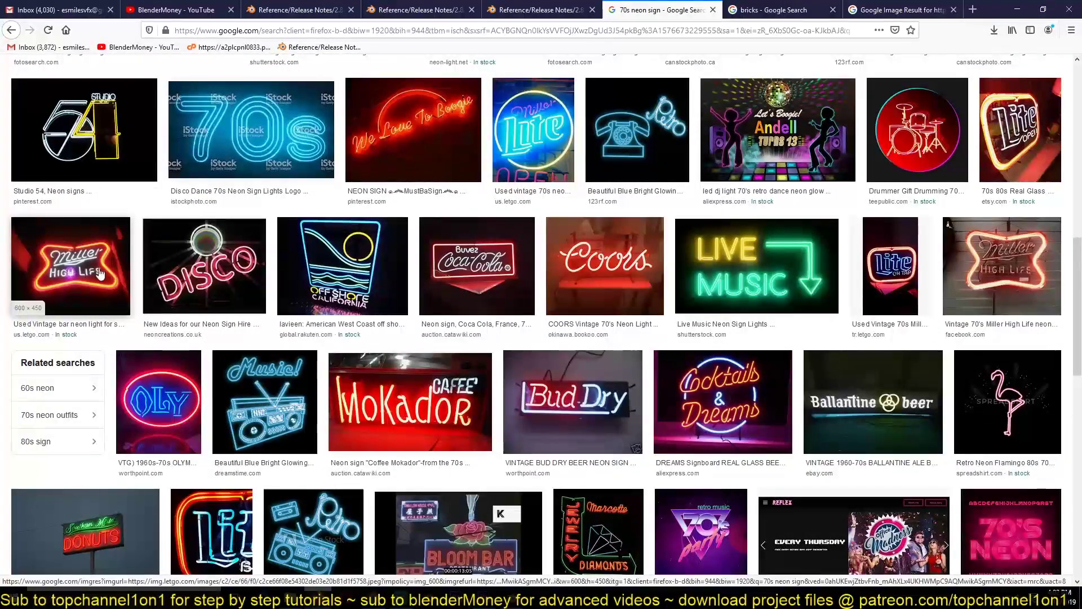
pyautogui.click(1018, 10)
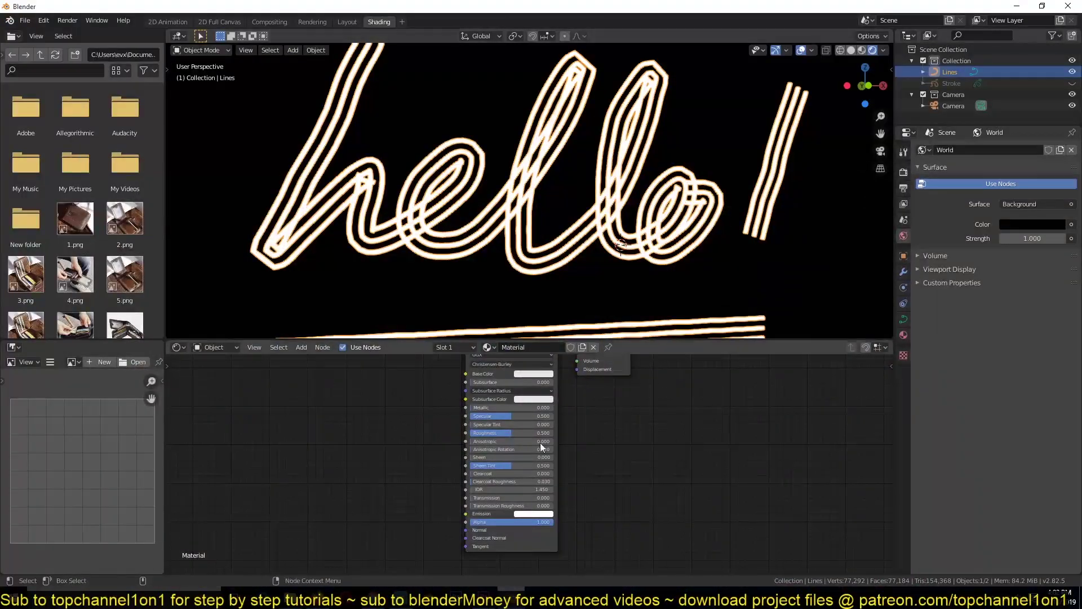
# Show the lettering's material properties and convert the curve object to a mesh in Object Mode
pyautogui.scroll(1, 490, 262)
pyautogui.press('Tab')
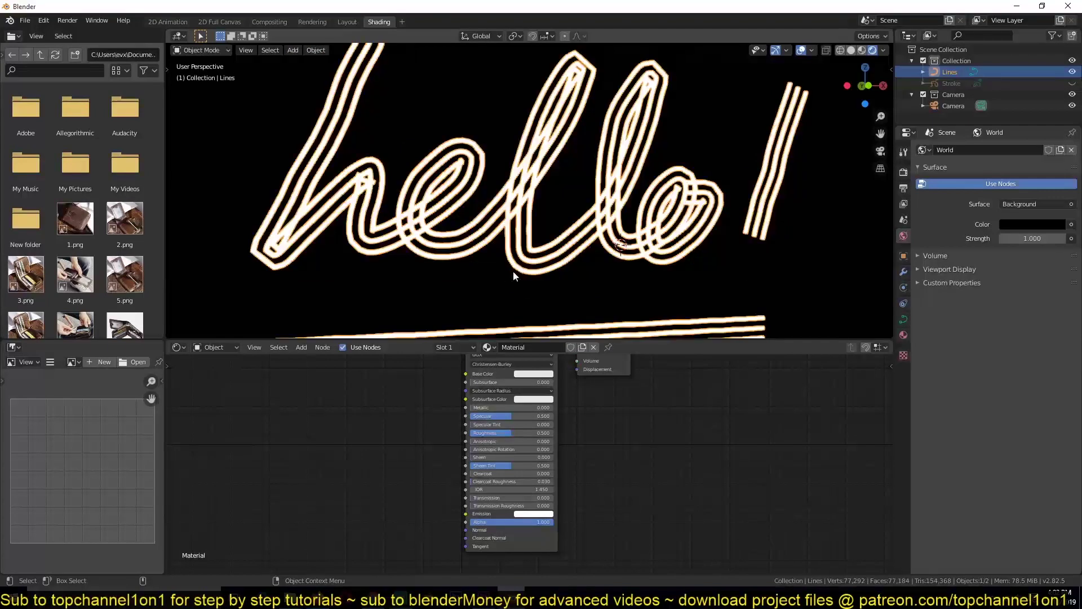
pyautogui.click(903, 335)
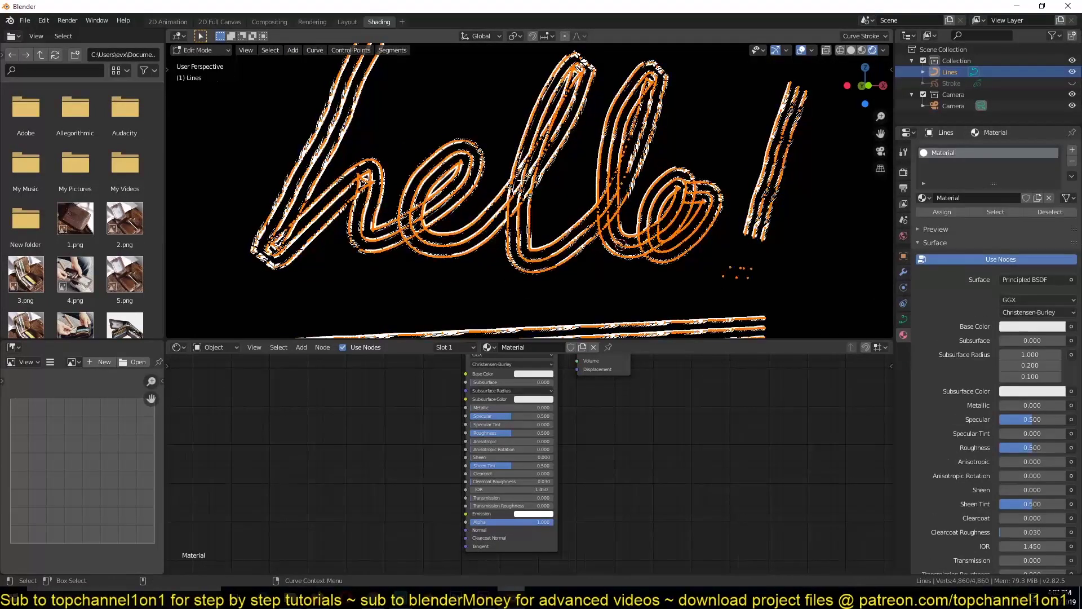
pyautogui.scroll(-3, 525, 277)
pyautogui.scroll(3, 542, 293)
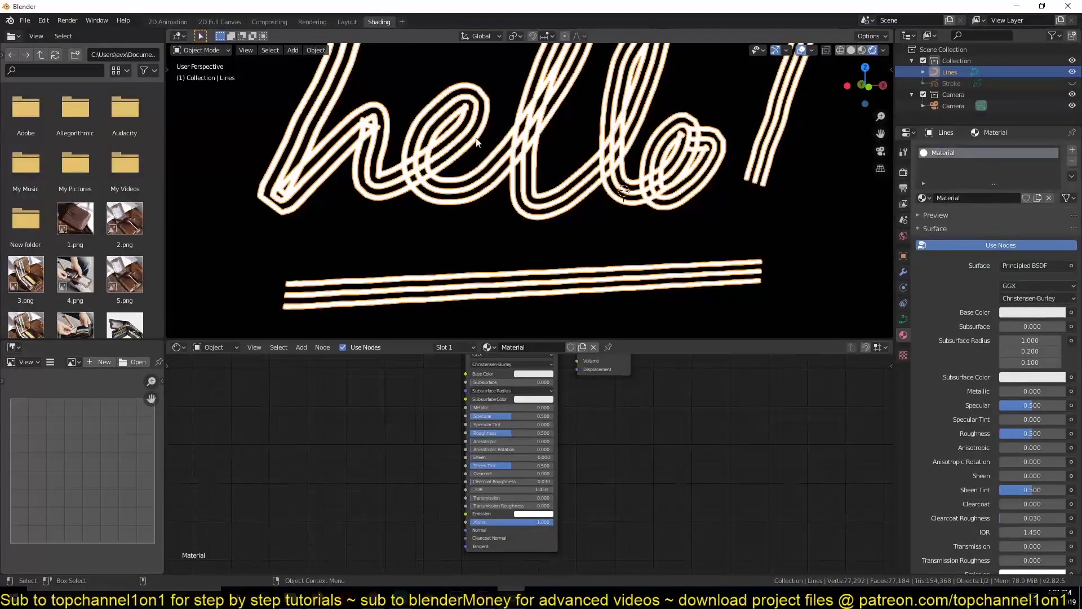
pyautogui.rightClick(476, 141)
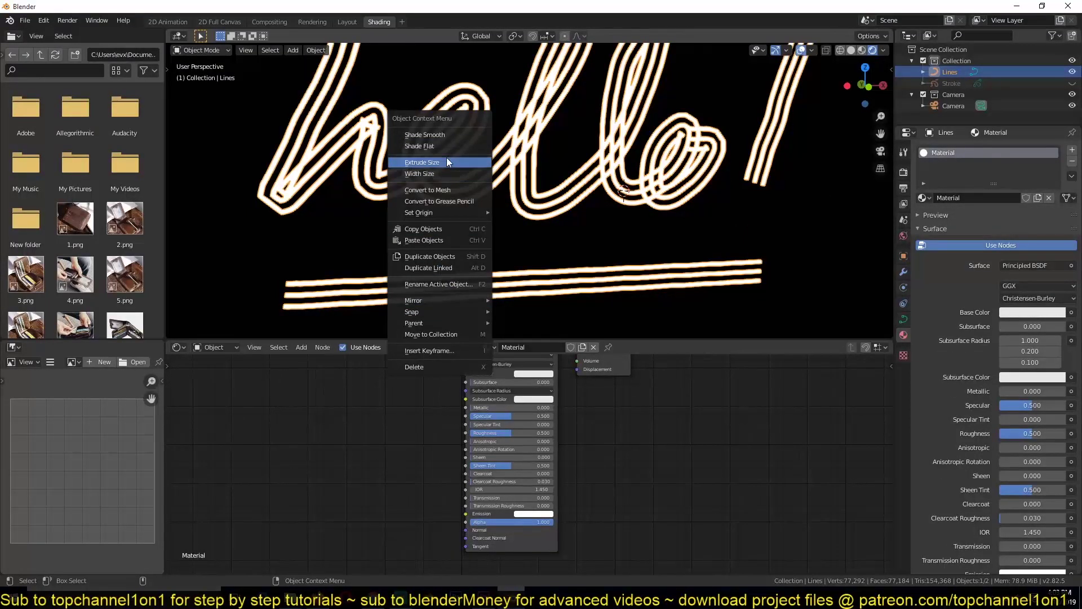
pyautogui.click(437, 192)
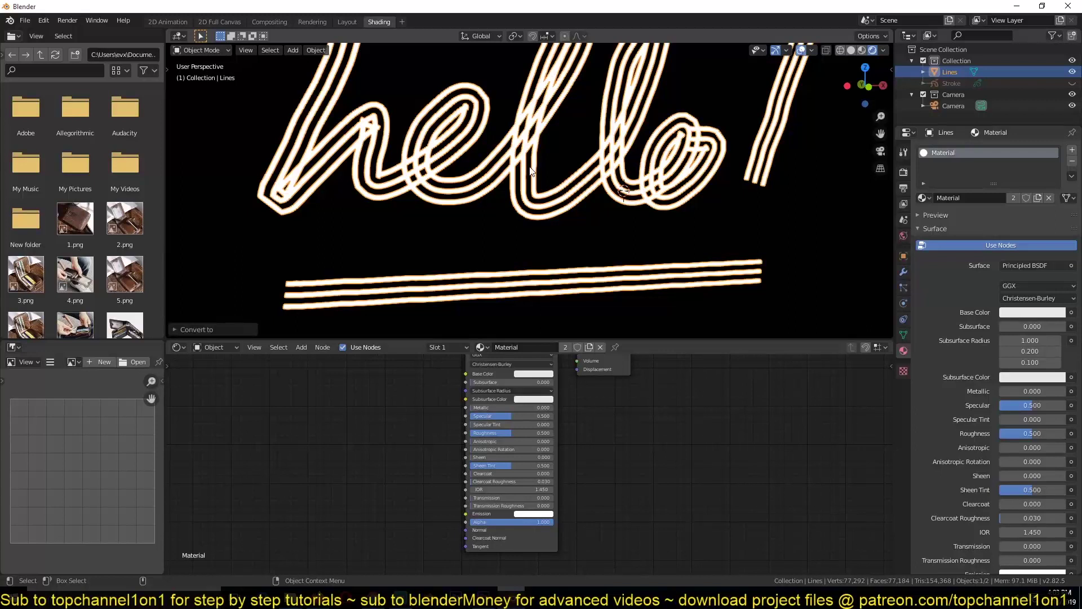
# In Edit Mode, select all linked geometry of hello's outer tube, the exclamation stroke's rightmost tube and the underline's lowest tube
pyautogui.press('Tab')
pyautogui.press('a')
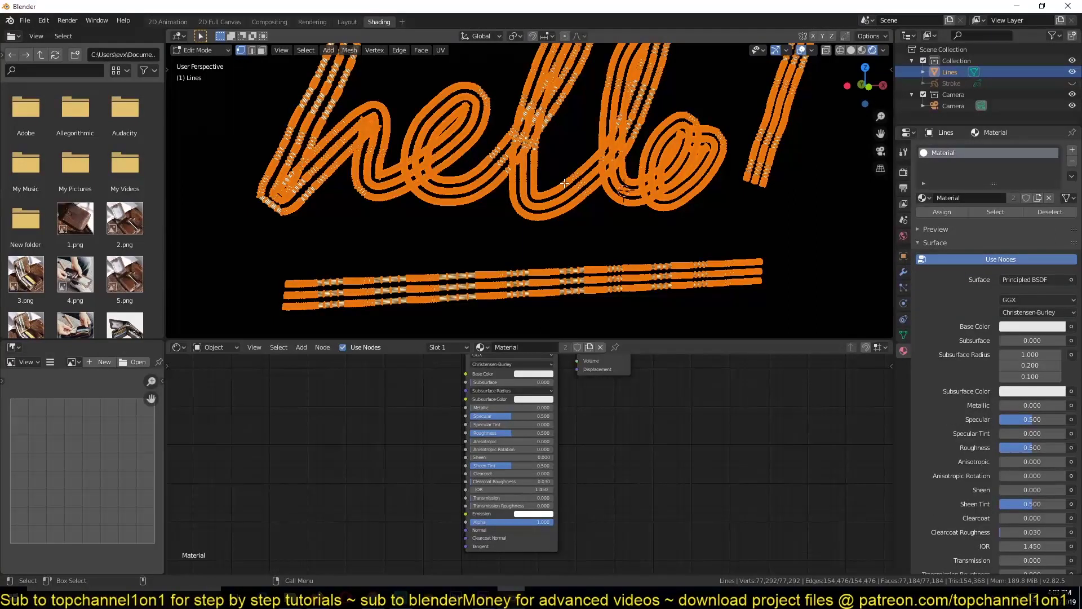
pyautogui.scroll(4, 564, 182)
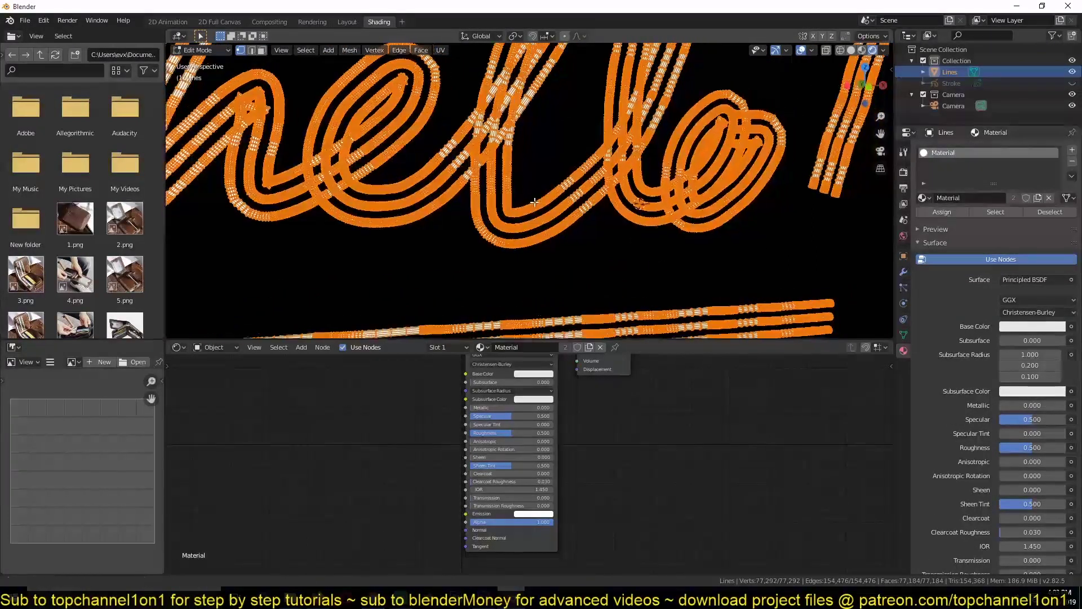
pyautogui.click(542, 238)
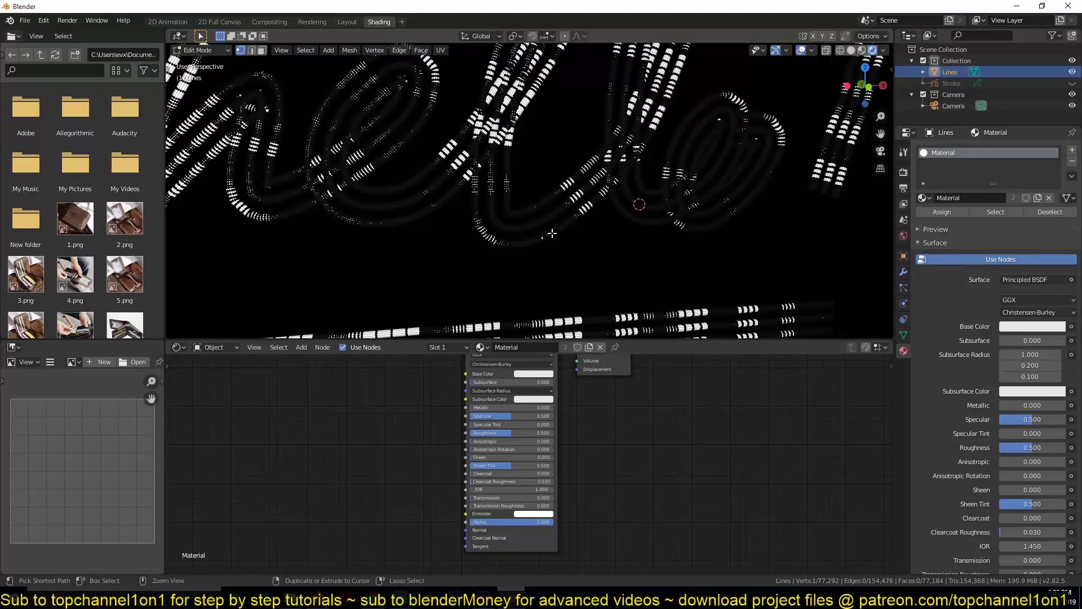
pyautogui.hotkey('ctrl', 'l')
pyautogui.scroll(-2, 552, 226)
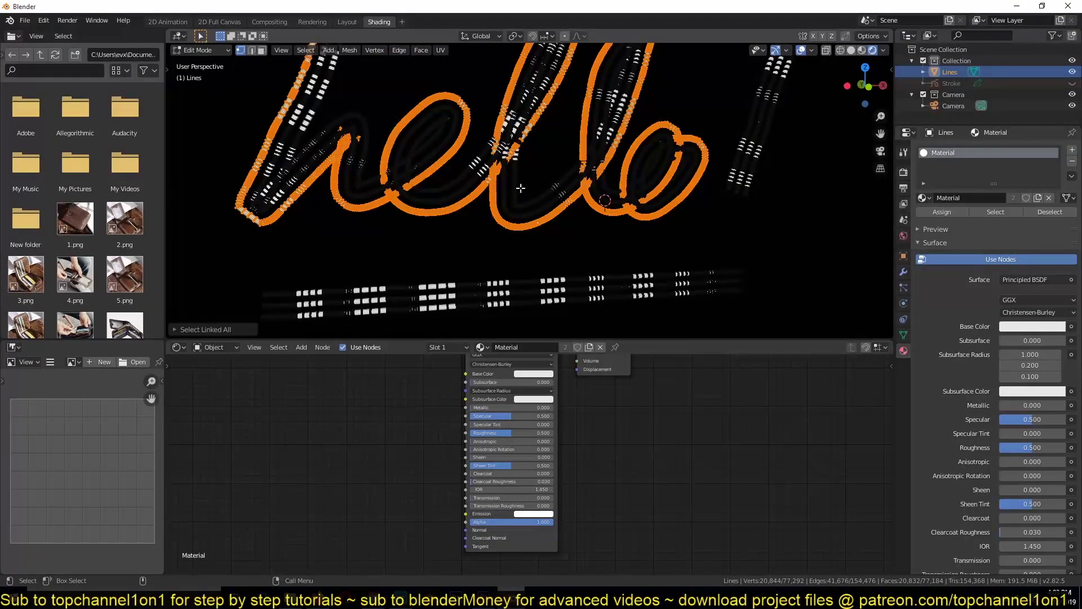
pyautogui.moveTo(520, 187); pyautogui.dragTo(612, 205, button='middle')
pyautogui.keyDown('shift'); pyautogui.click(719, 194); pyautogui.keyUp('shift')
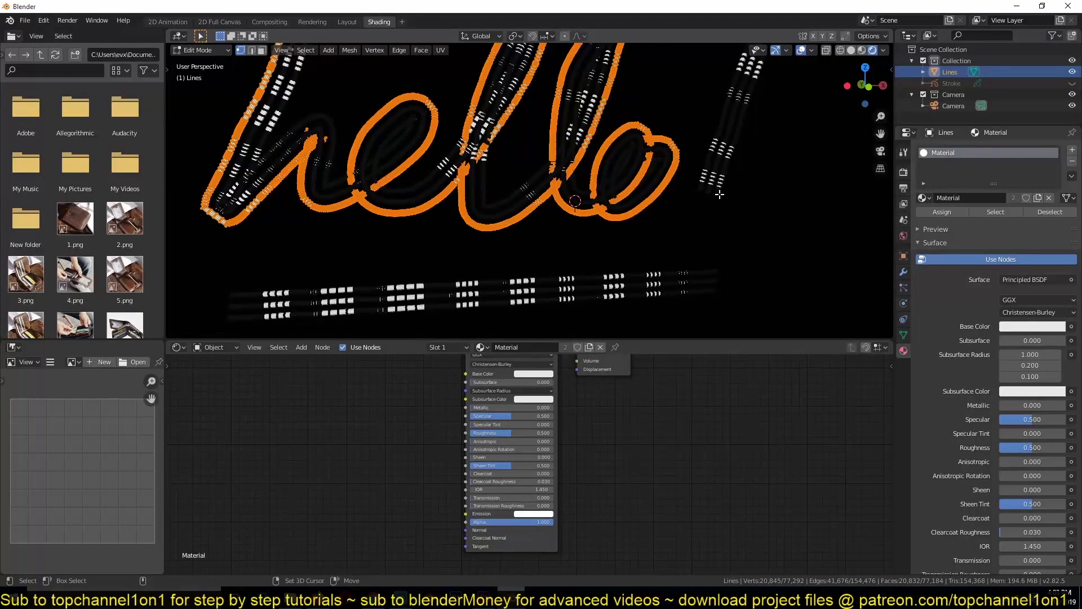
pyautogui.keyDown('shift'); pyautogui.click(723, 297); pyautogui.keyUp('shift')
pyautogui.hotkey('ctrl', 'l')
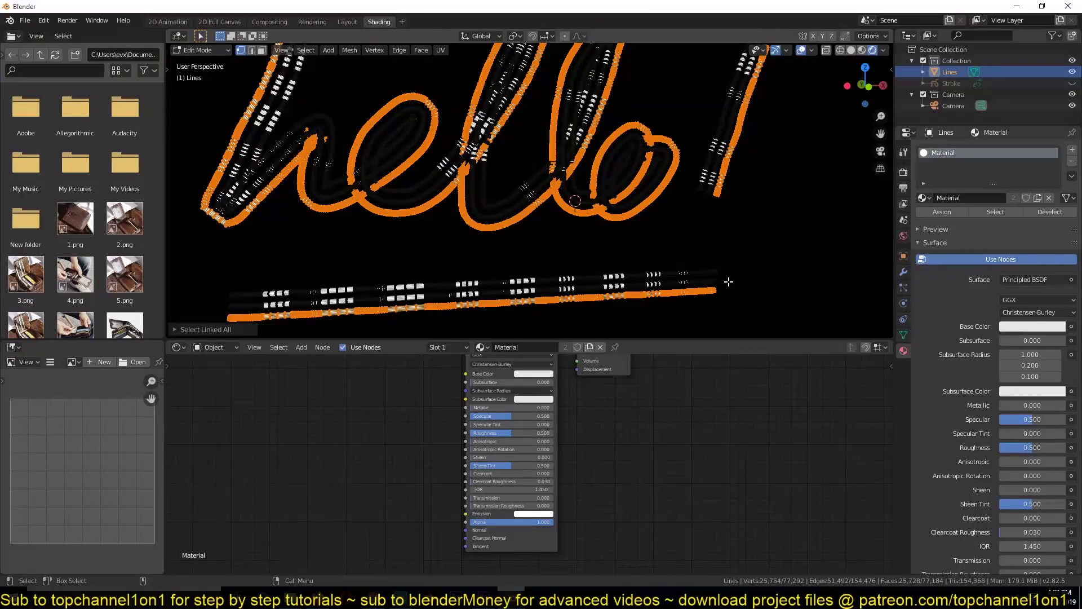
# Add a second material with light blue emission, assign it to the selected outer tubes and return to Object Mode
pyautogui.moveTo(727, 285); pyautogui.dragTo(768, 169, button='middle')
pyautogui.click(1072, 150)
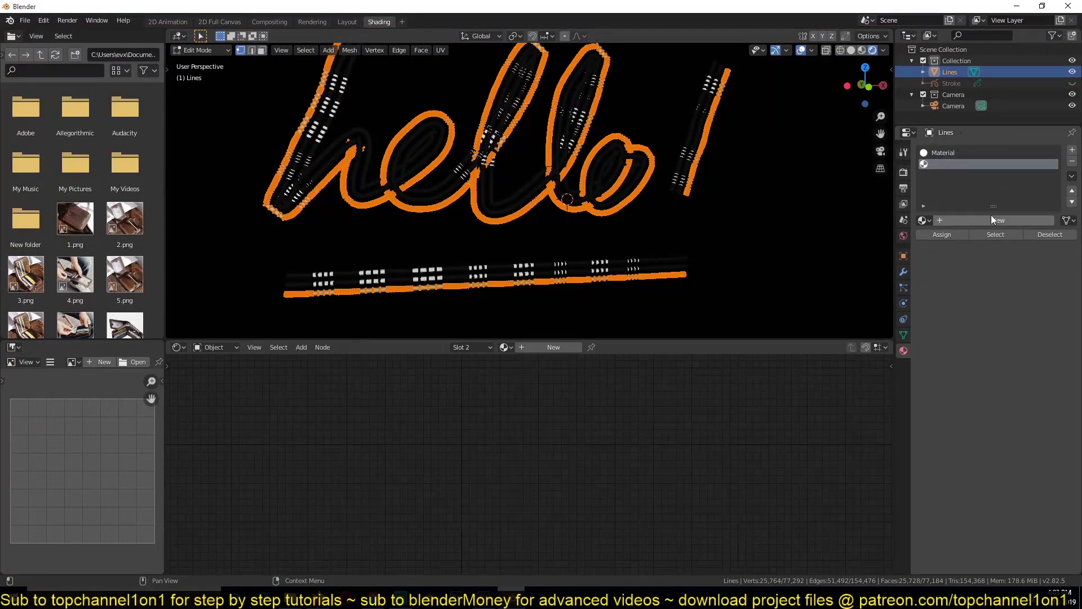
pyautogui.click(992, 221)
pyautogui.click(543, 513)
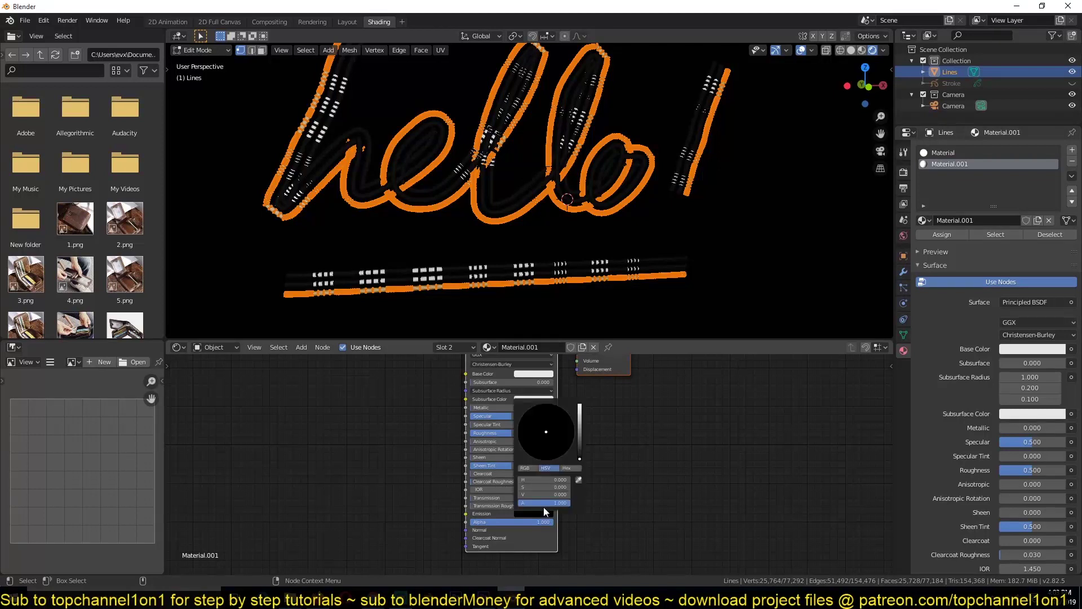
pyautogui.moveTo(580, 416); pyautogui.dragTo(580, 404)
pyautogui.click(567, 419)
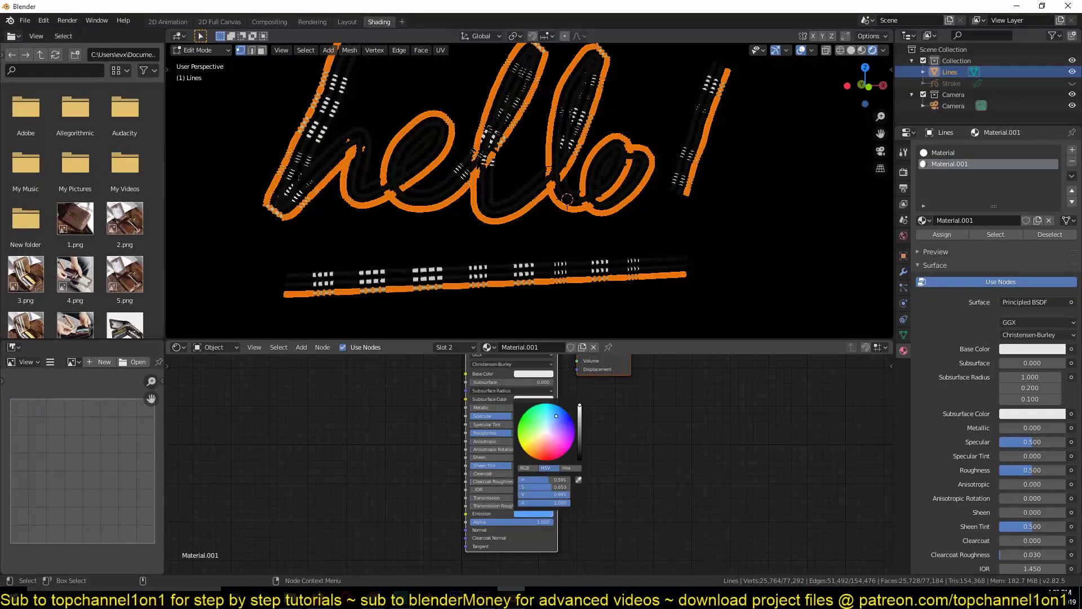
pyautogui.click(947, 235)
pyautogui.press('Tab')
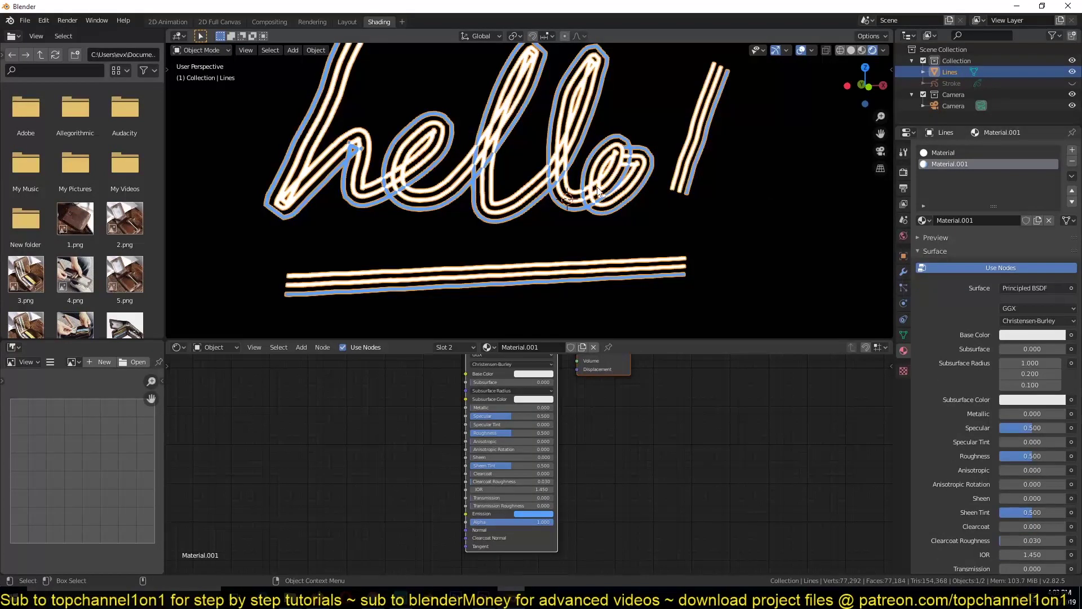
# Add an RGB input node to Material.001 and link its Color output to the Principled BSDF's Base Color and Emission
pyautogui.scroll(1, 495, 209)
pyautogui.moveTo(486, 278); pyautogui.dragTo(505, 255, button='middle')
pyautogui.moveTo(519, 150); pyautogui.dragTo(519, 196, button='middle')
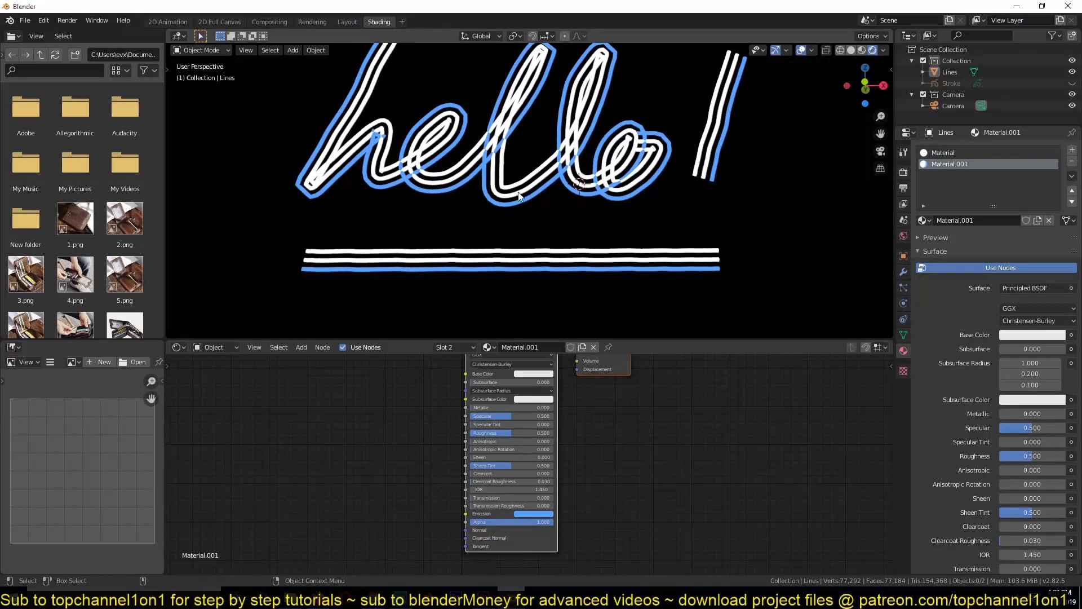
pyautogui.moveTo(333, 459); pyautogui.dragTo(460, 507, button='middle')
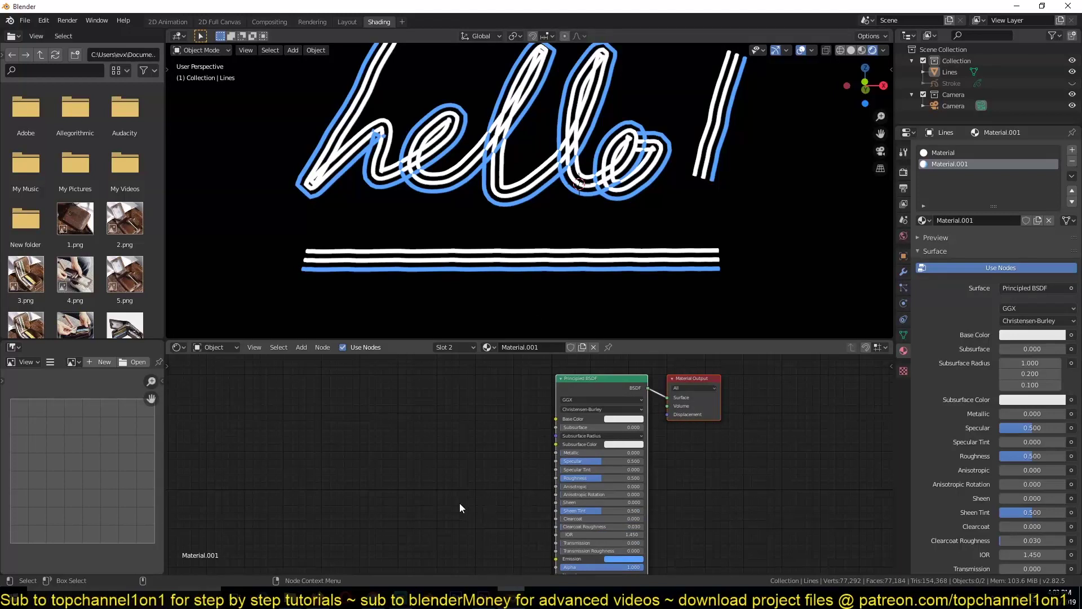
pyautogui.moveTo(458, 414); pyautogui.dragTo(445, 381, button='middle')
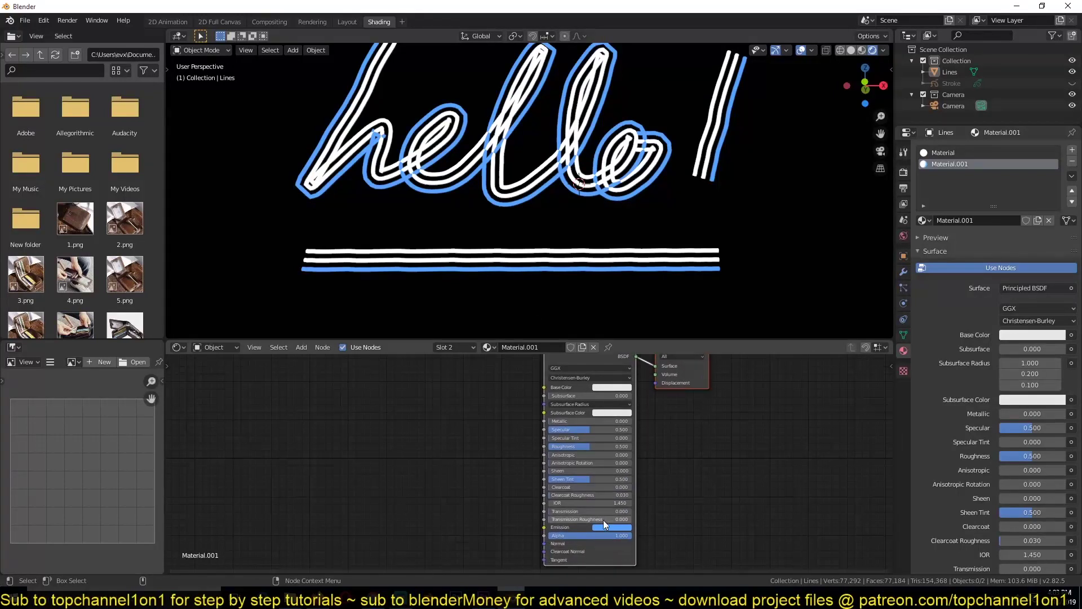
pyautogui.hotkey('shift', 'a')
pyautogui.moveTo(357, 429)
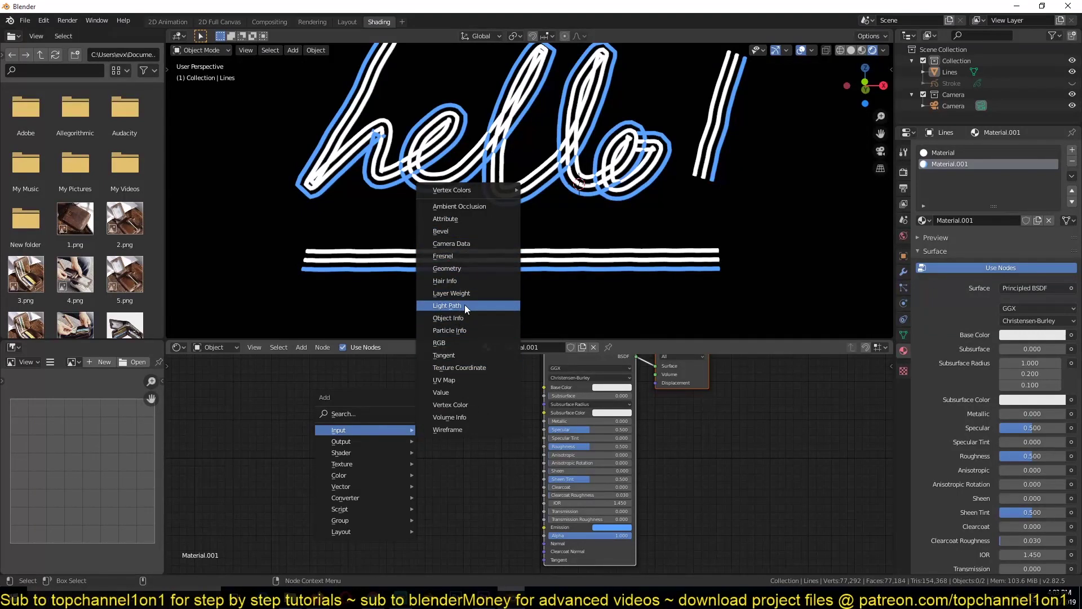
pyautogui.click(440, 342)
pyautogui.click(416, 400)
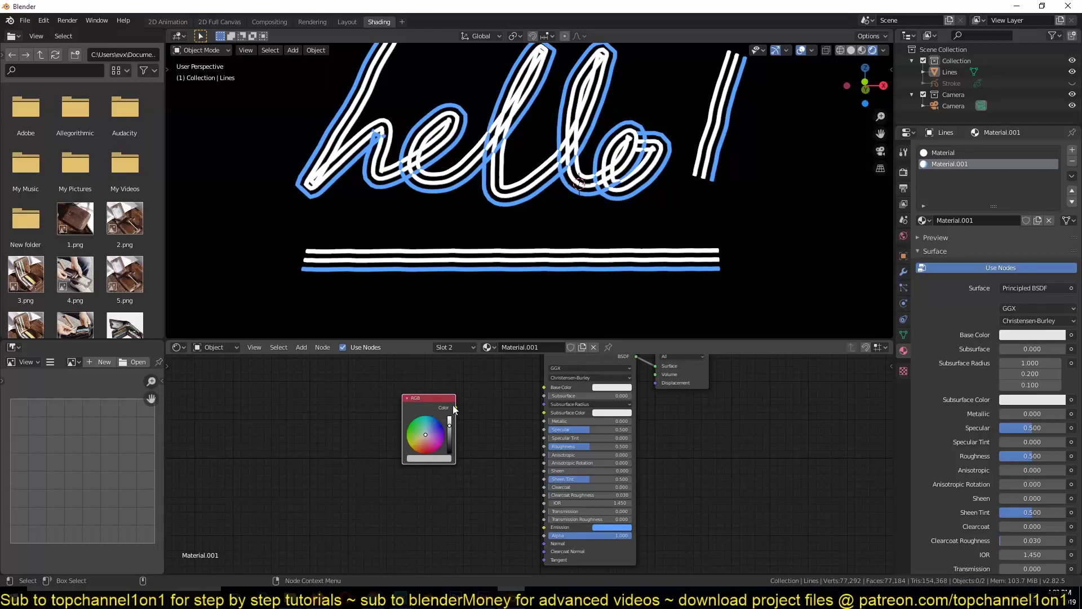
pyautogui.moveTo(456, 407); pyautogui.dragTo(531, 396)
pyautogui.moveTo(455, 407); pyautogui.dragTo(543, 526)
# Set the RGB node's color to light blue with hue 0.555, saturation 0.766 and value 3
pyautogui.click(434, 458)
pyautogui.press('Escape')
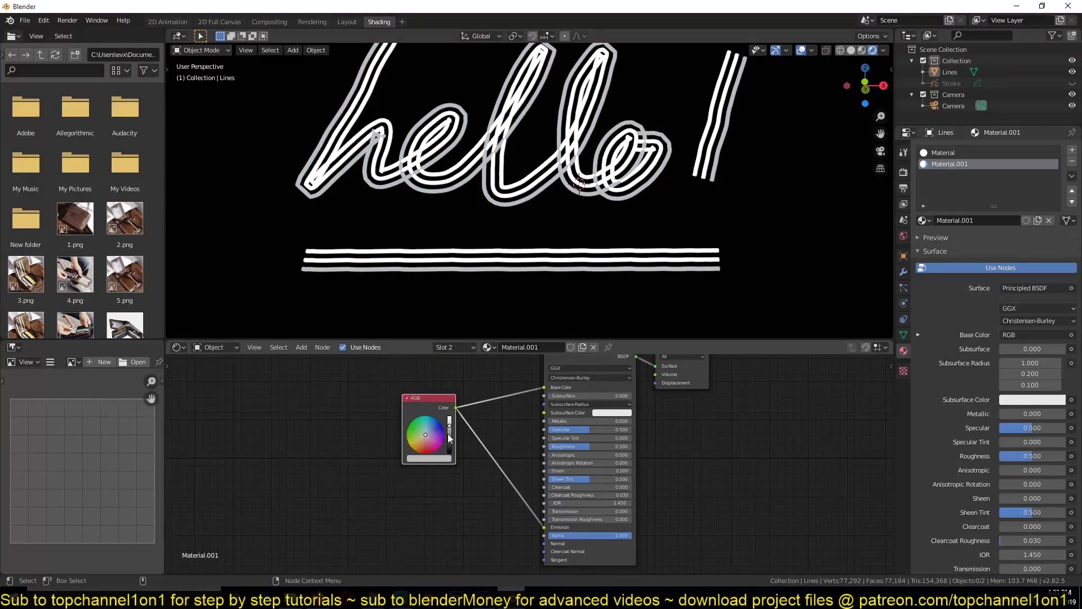
pyautogui.moveTo(449, 432)
pyautogui.mouseDown()
pyautogui.moveTo(449, 417)
pyautogui.moveTo(431, 421)
pyautogui.mouseUp()
pyautogui.click(433, 426)
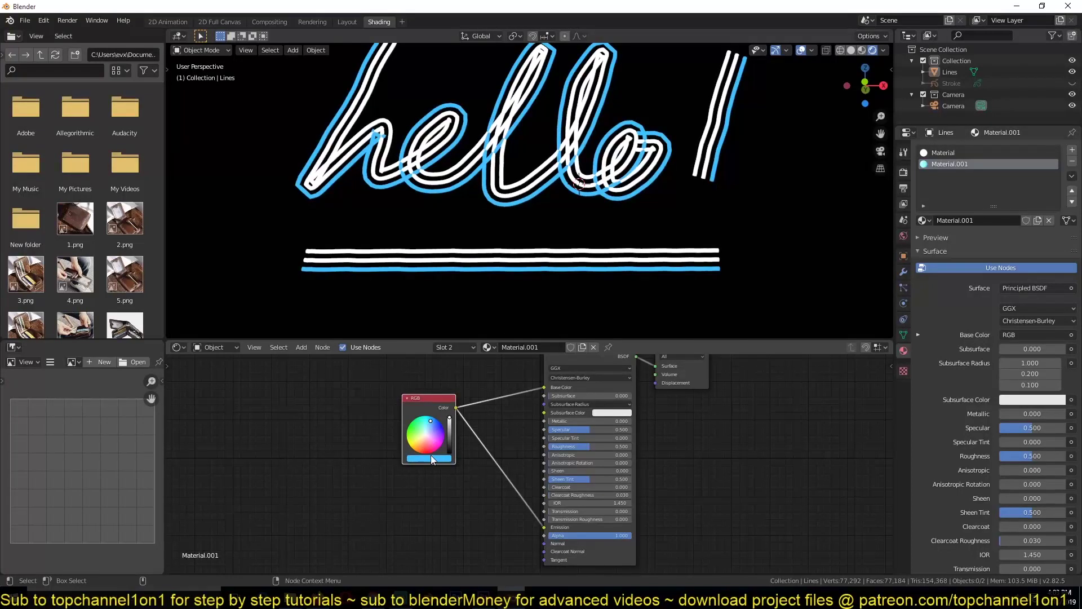
pyautogui.click(432, 457)
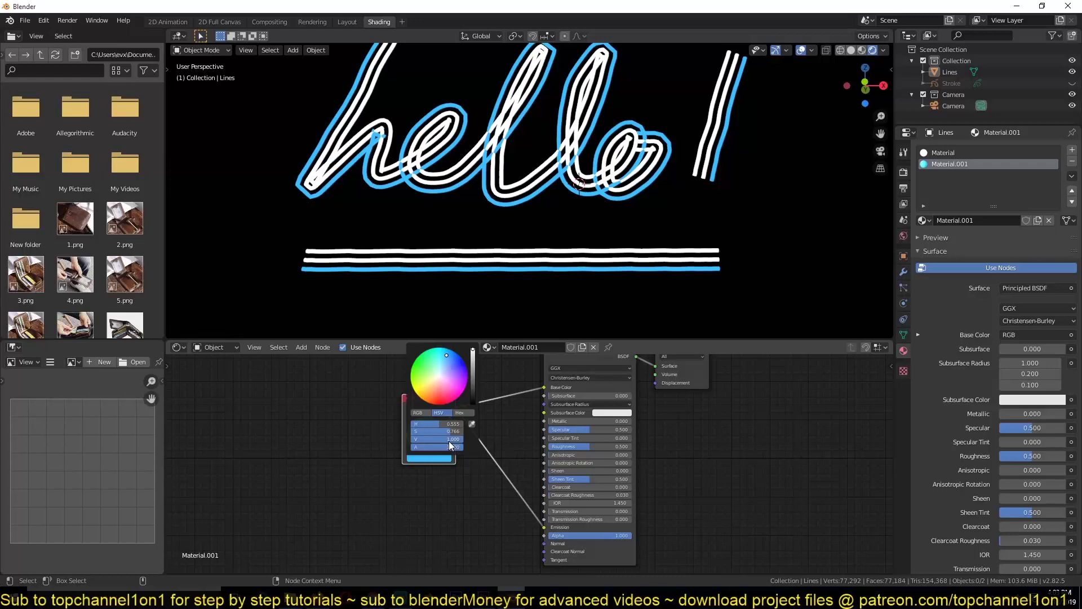
pyautogui.click(450, 439)
pyautogui.press('Return')
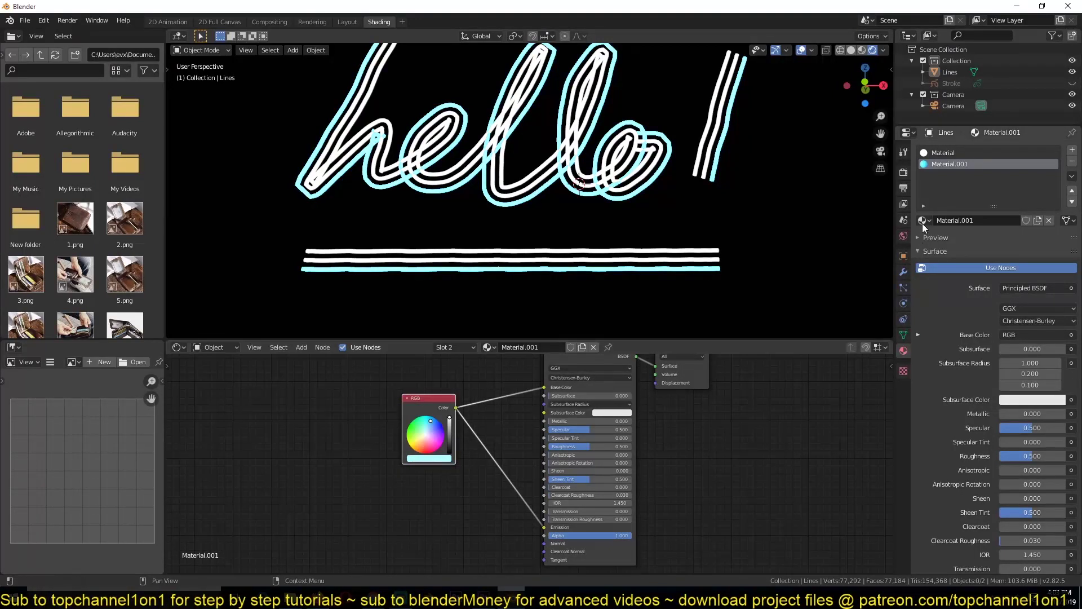
# Enable Bloom in the Eevee render settings so the lettering glows
pyautogui.click(903, 171)
pyautogui.click(928, 239)
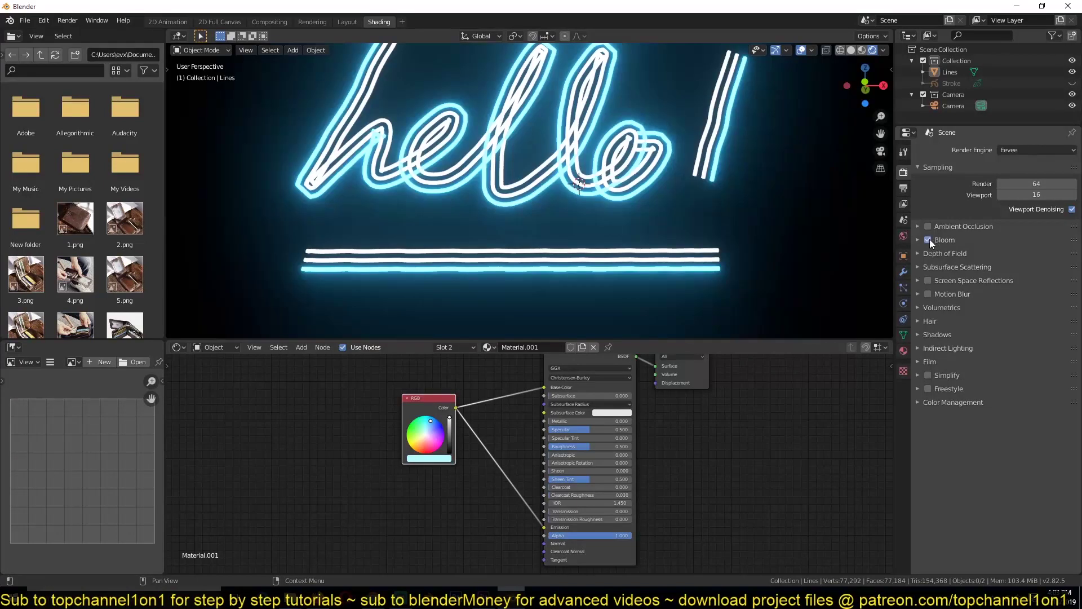
pyautogui.moveTo(541, 209); pyautogui.dragTo(547, 225, button='middle')
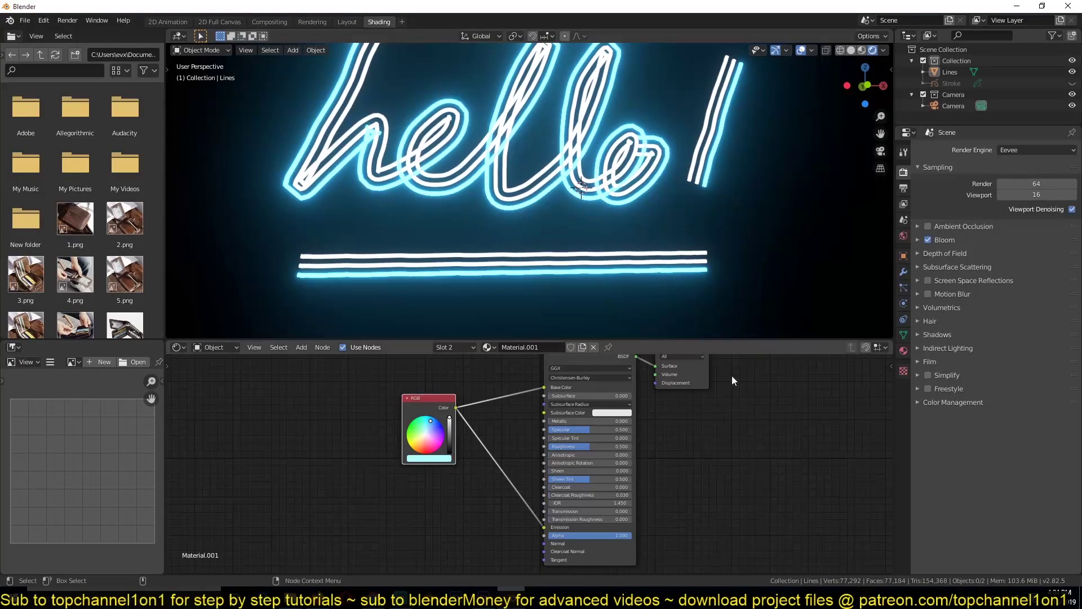
# Remove the white Material slot from the Lines object and add two empty material slots
pyautogui.click(904, 350)
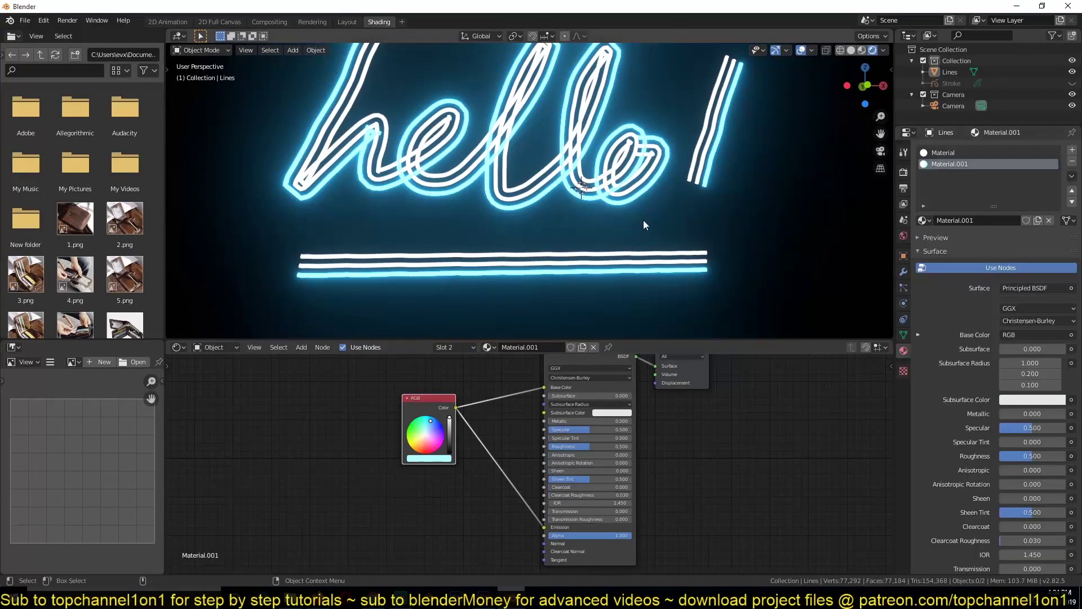
pyautogui.click(990, 155)
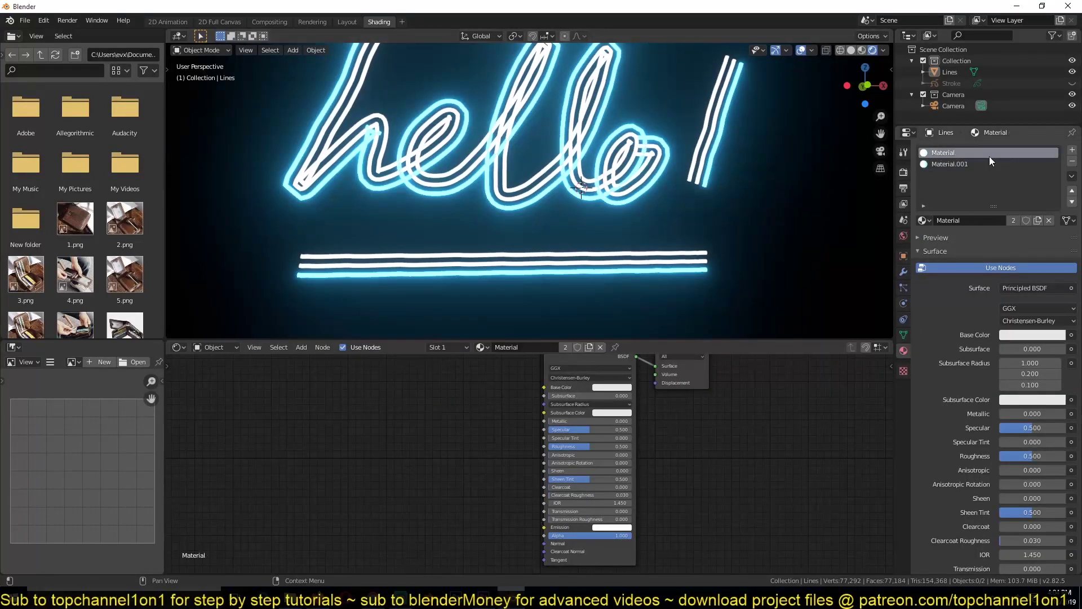
pyautogui.click(1072, 162)
pyautogui.click(1072, 150)
pyautogui.click(1071, 150)
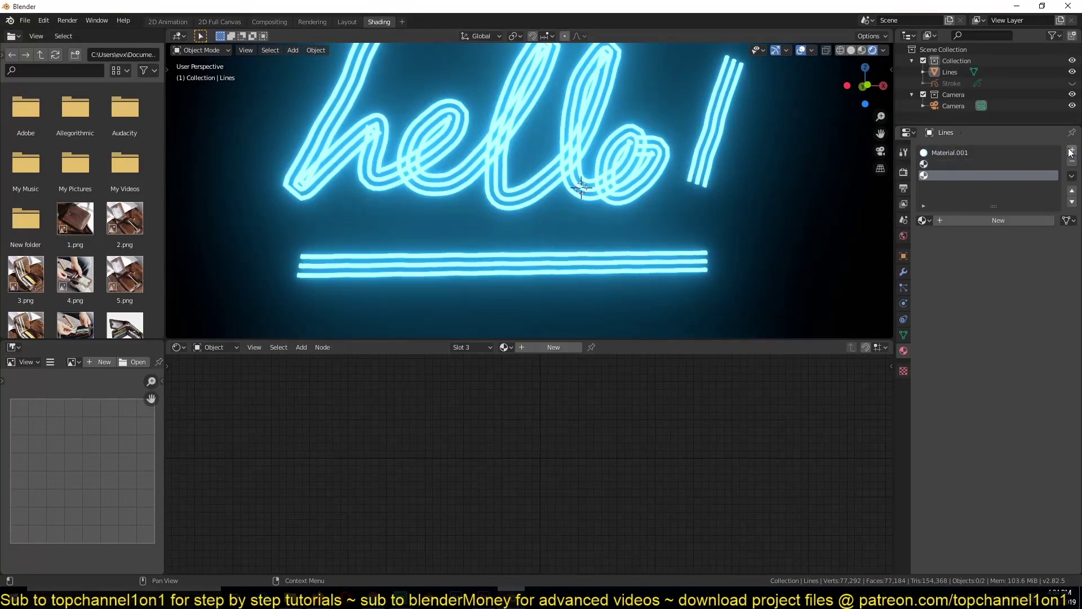
# Put Material.001 in both empty slots and turn each of the two into its own single-user copy
pyautogui.click(940, 164)
pyautogui.click(923, 219)
pyautogui.click(940, 247)
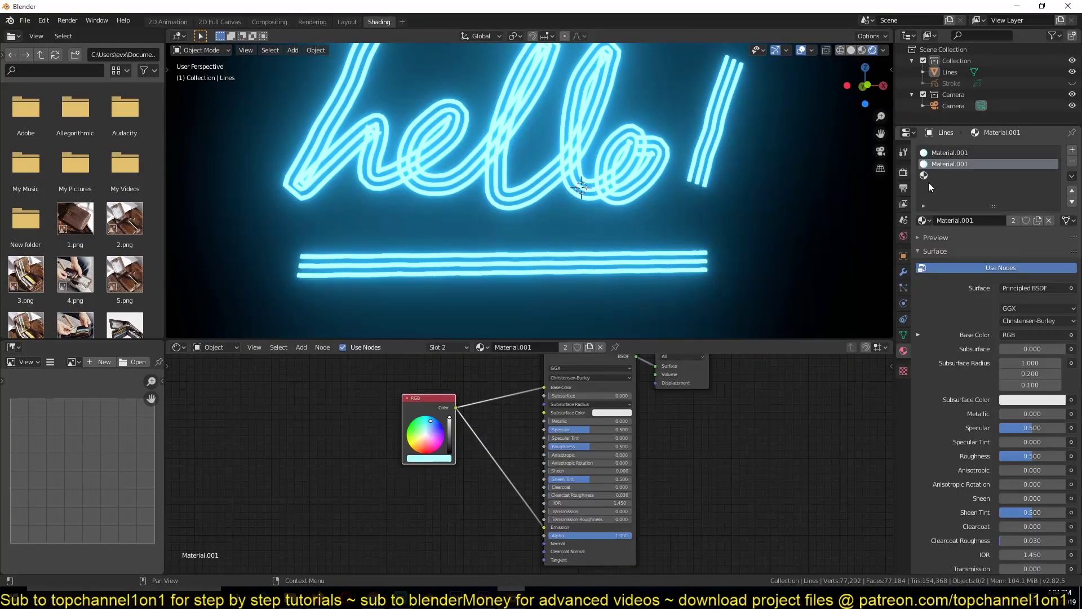
pyautogui.click(927, 176)
pyautogui.click(924, 220)
pyautogui.click(944, 247)
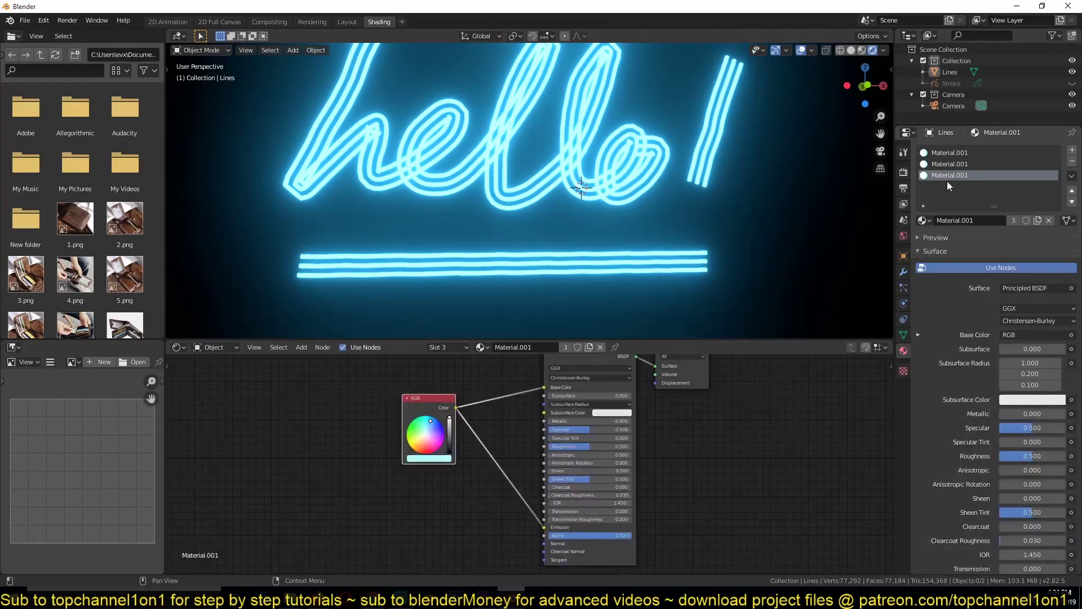
pyautogui.click(953, 164)
pyautogui.click(1014, 220)
pyautogui.click(956, 174)
pyautogui.click(1015, 221)
# In Edit Mode, select the underline's whole middle tube, assign Material.002 to it and return to Object Mode
pyautogui.click(937, 166)
pyautogui.press('Tab')
pyautogui.hotkey('alt', 'a')
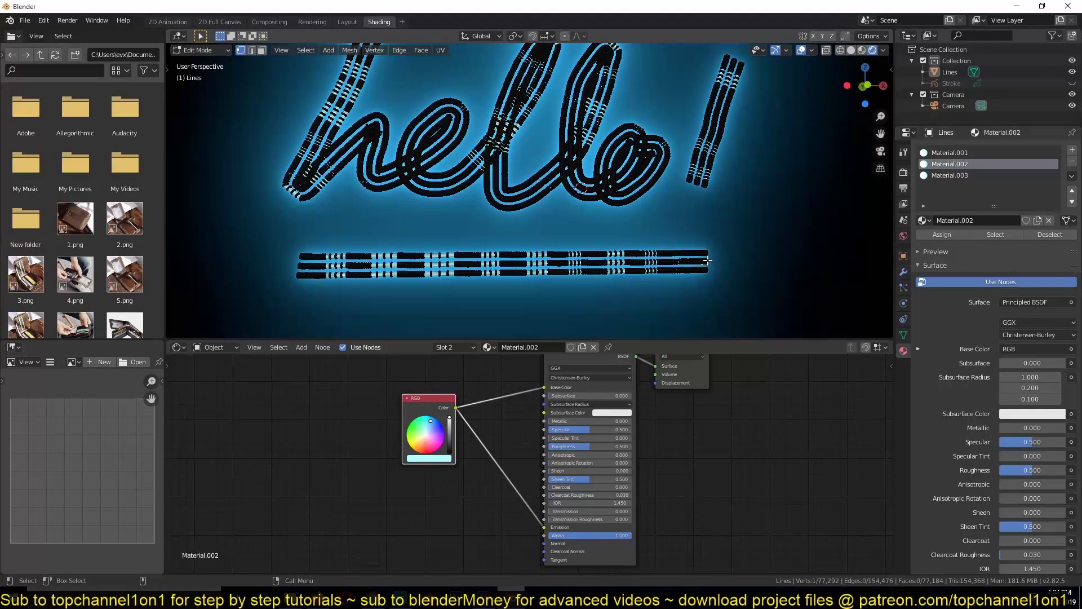
pyautogui.click(709, 260)
pyautogui.hotkey('ctrl', 'l')
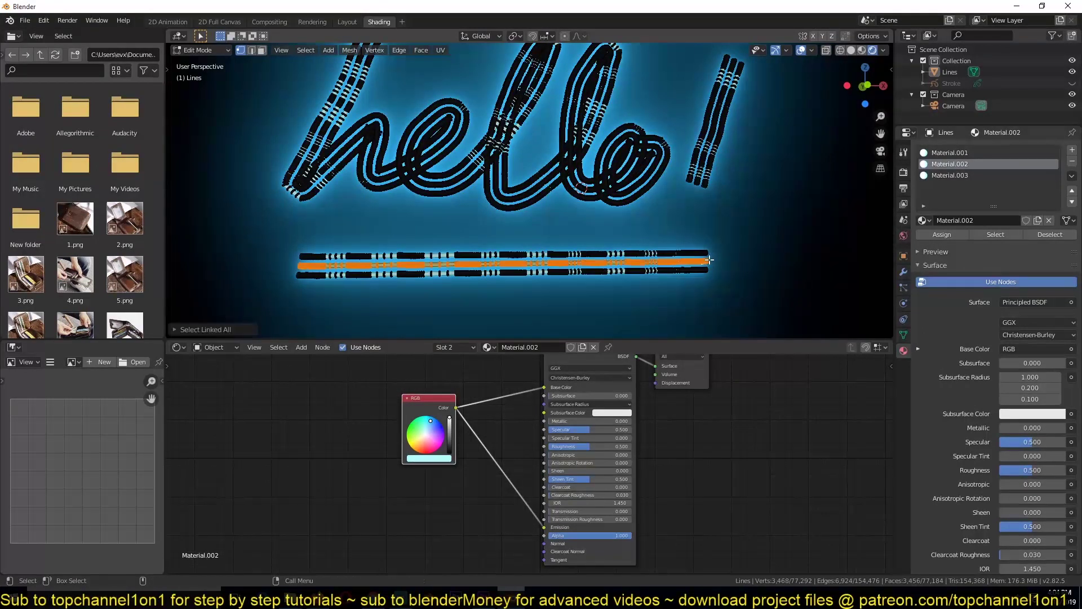
pyautogui.click(965, 233)
pyautogui.press('Tab')
# Set Material.002's RGB color to a pale light blue with hue 0.525, saturation 0.385 and value 1
pyautogui.click(445, 458)
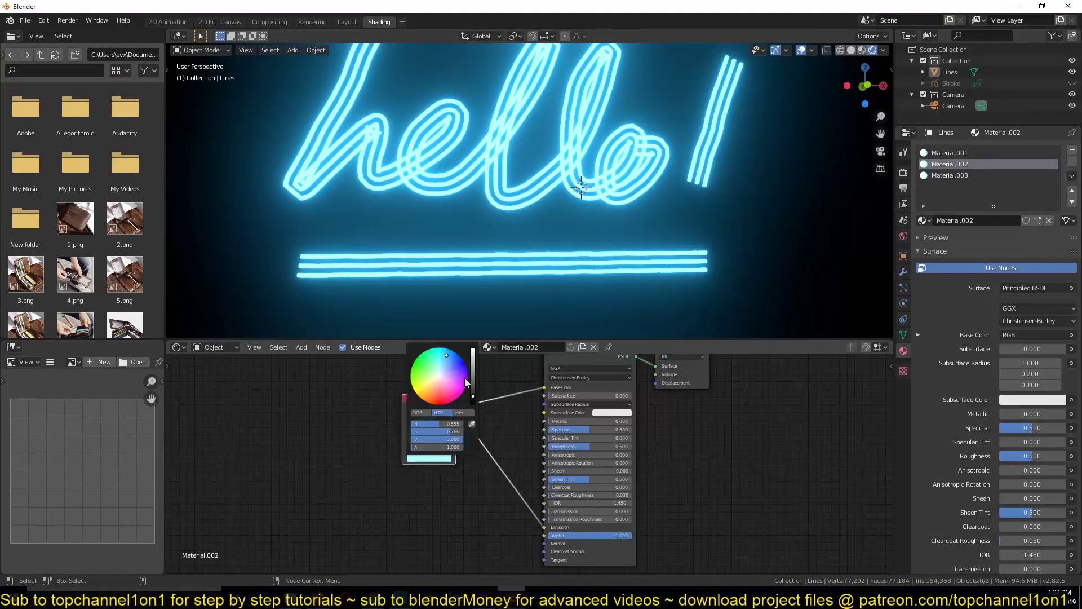
pyautogui.moveTo(472, 373); pyautogui.dragTo(472, 355)
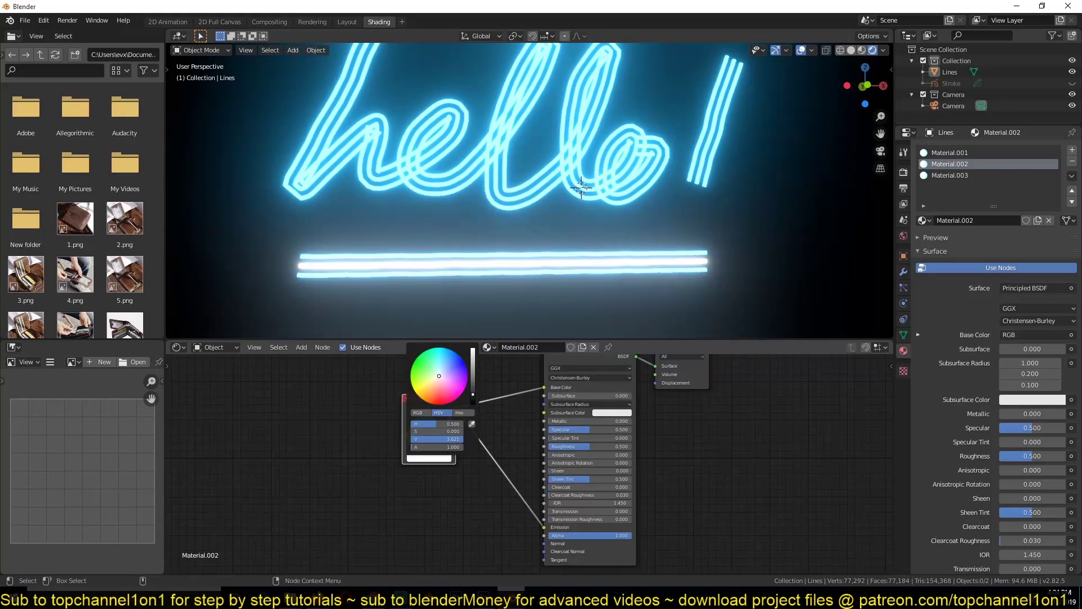
pyautogui.moveTo(474, 396)
pyautogui.mouseDown()
pyautogui.moveTo(472, 355)
pyautogui.moveTo(442, 360)
pyautogui.moveTo(438, 349)
pyautogui.mouseUp()
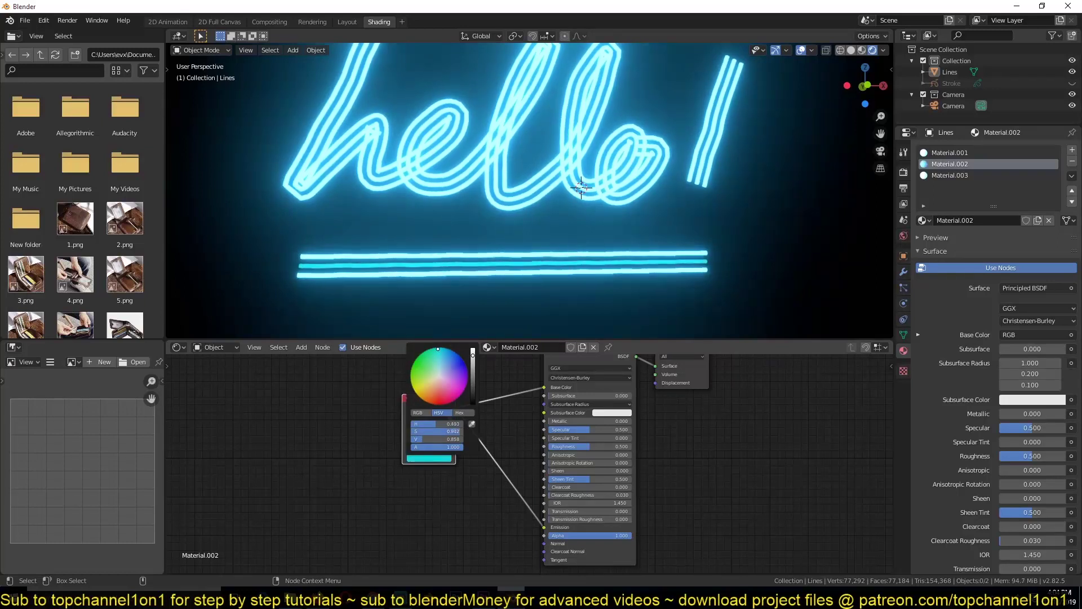
pyautogui.moveTo(472, 352); pyautogui.dragTo(472, 348)
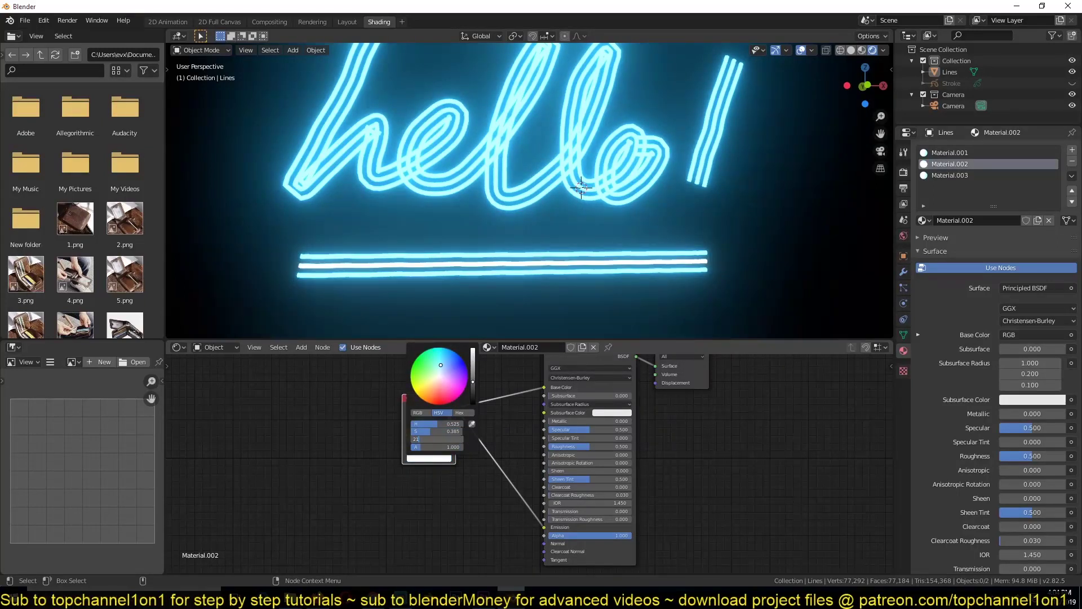
pyautogui.press('Return')
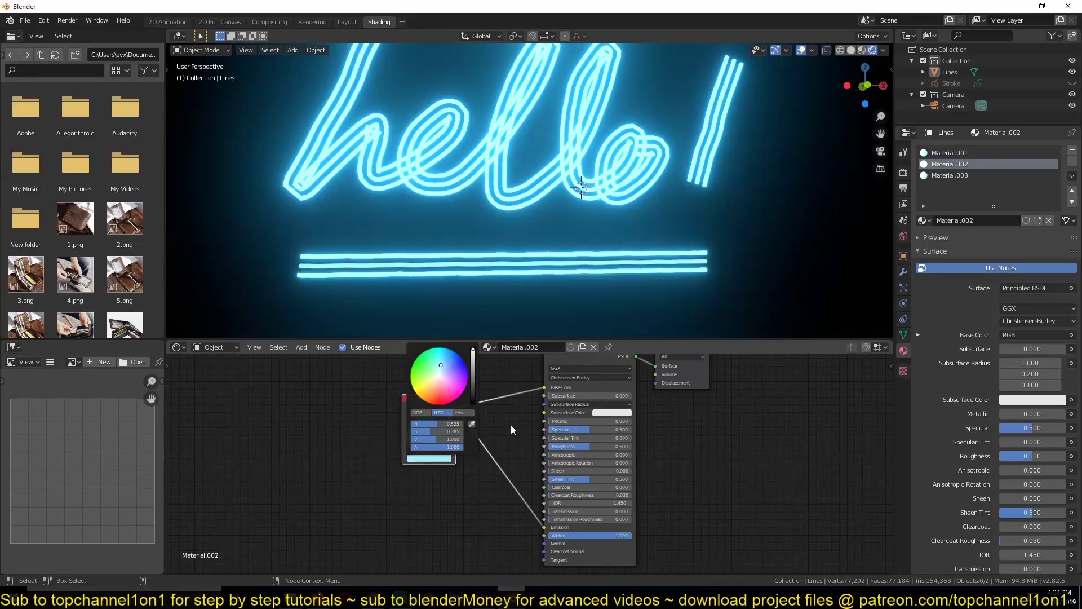
# In Edit Mode, select the linked middle tubes of hello and the exclamation stroke, assign Material.002 and return to Object Mode
pyautogui.moveTo(566, 198); pyautogui.dragTo(609, 217, button='middle')
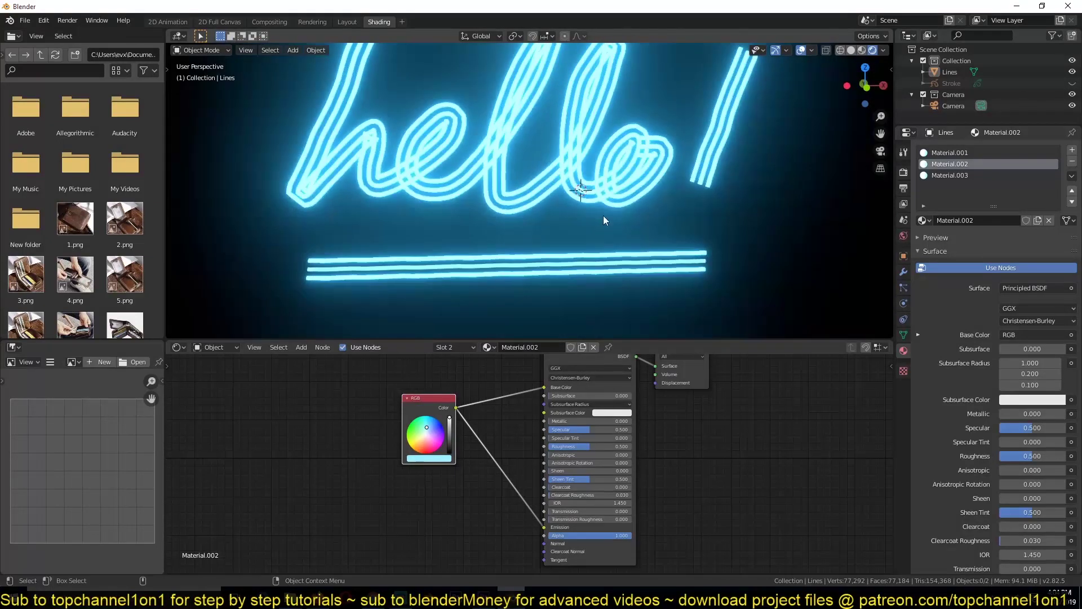
pyautogui.press('Tab')
pyautogui.click(700, 181)
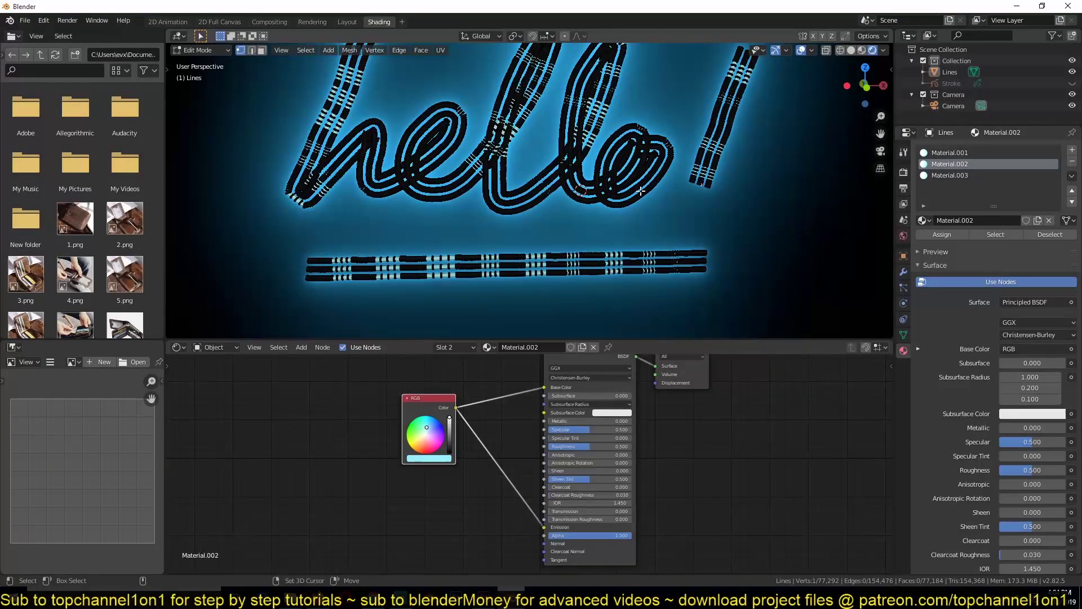
pyautogui.hotkey('ctrl', 'l')
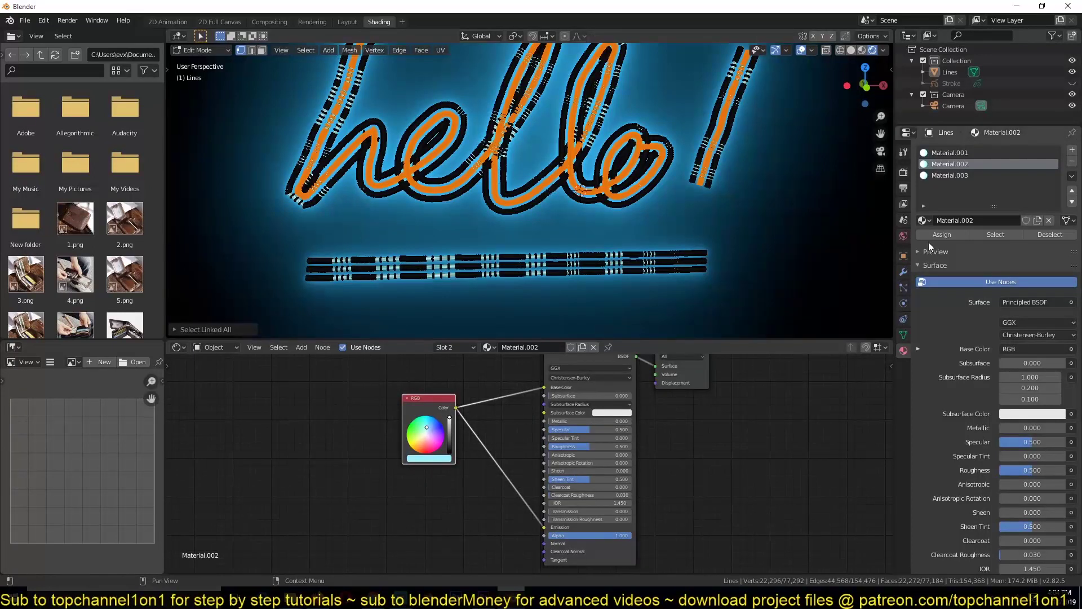
pyautogui.click(942, 236)
pyautogui.press('Tab')
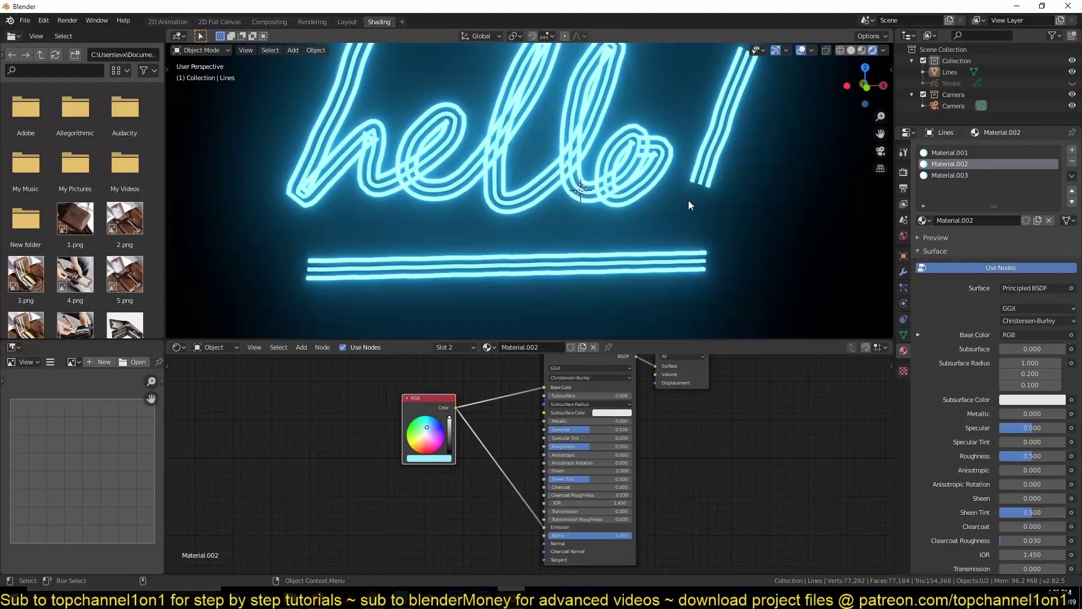
# Assign Material.003 to hello's inner tube, the exclamation stroke's leftmost tube and the underline's uppermost tube, then return to Object Mode
pyautogui.press('Tab')
pyautogui.click(687, 193)
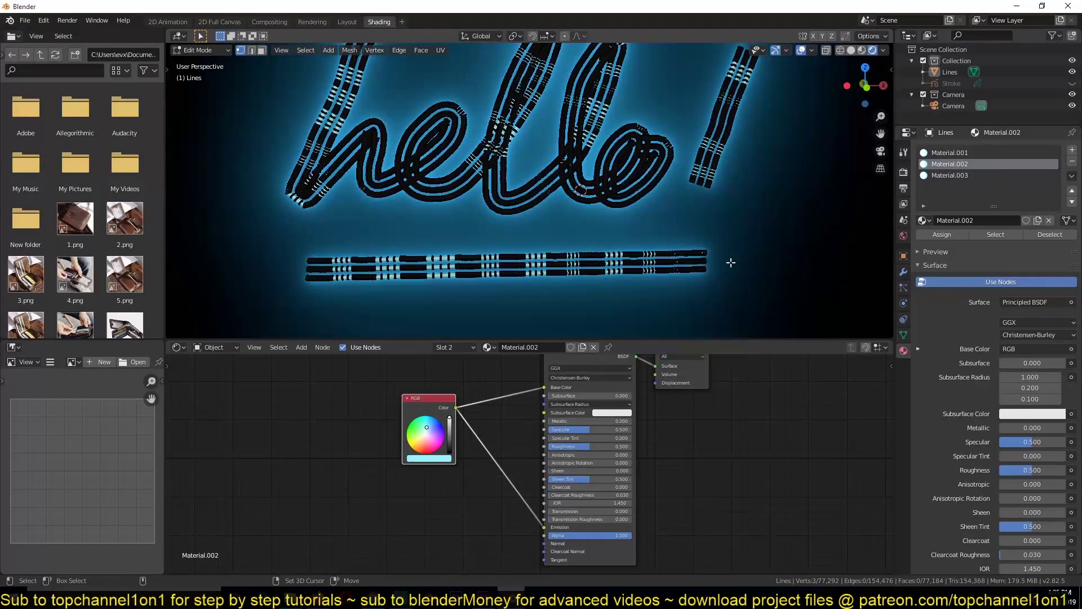
pyautogui.hotkey('ctrl', 'l')
pyautogui.click(949, 176)
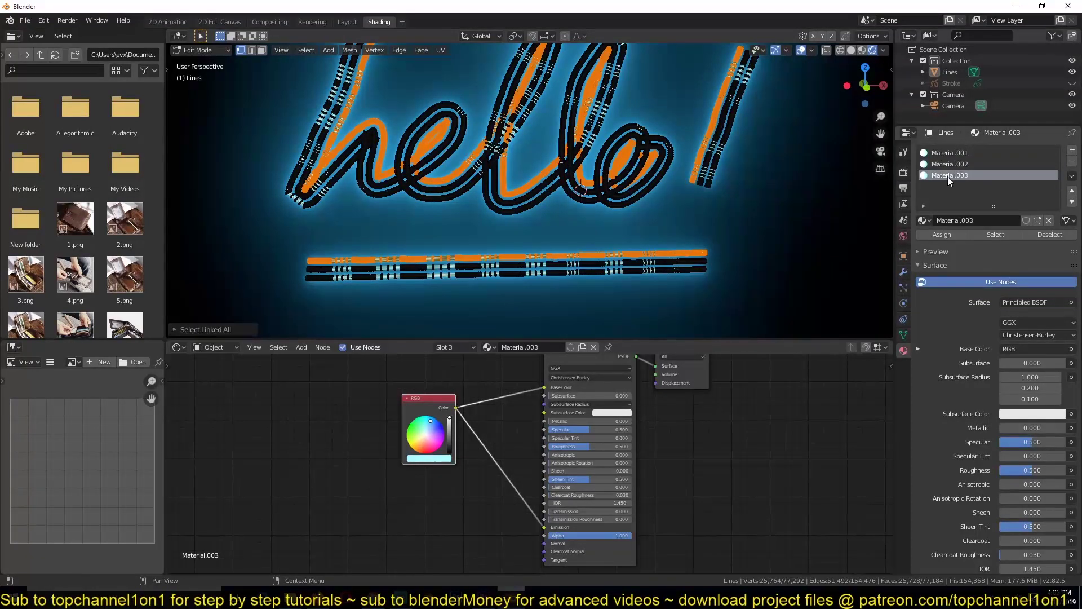
pyautogui.click(950, 233)
pyautogui.press('Tab')
# Set Material.003's RGB color to a bright violet
pyautogui.click(429, 458)
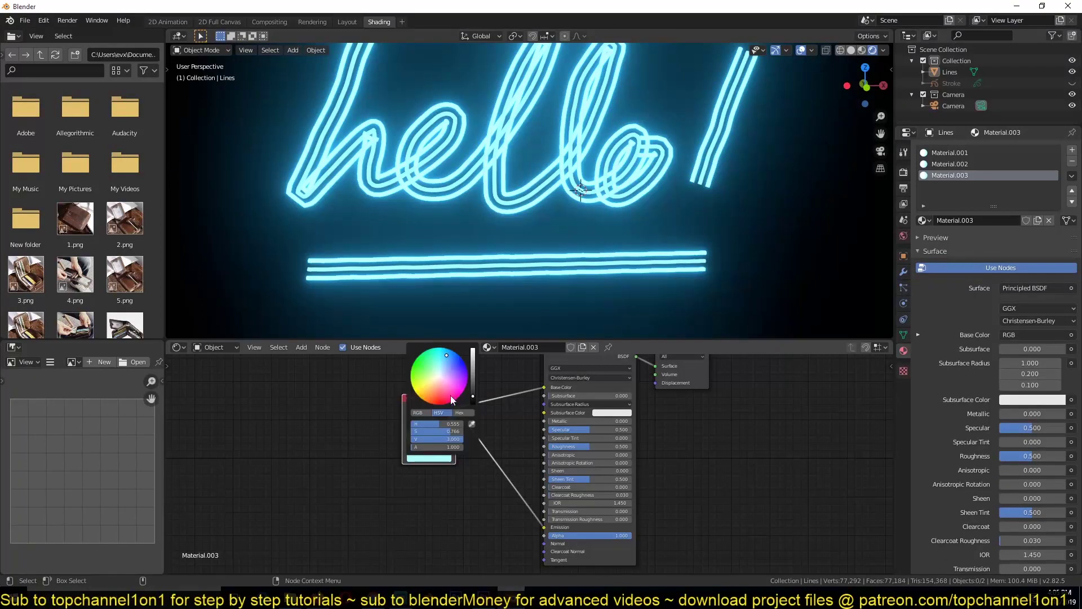
pyautogui.click(458, 367)
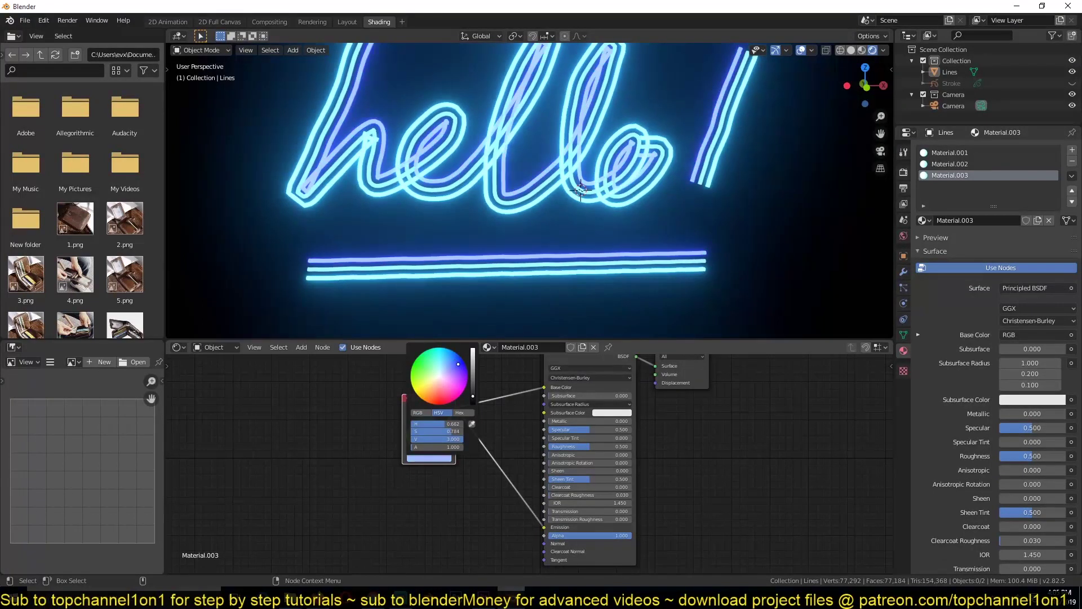
pyautogui.moveTo(458, 367)
pyautogui.mouseDown()
pyautogui.moveTo(463, 389)
pyautogui.moveTo(458, 370)
pyautogui.mouseUp()
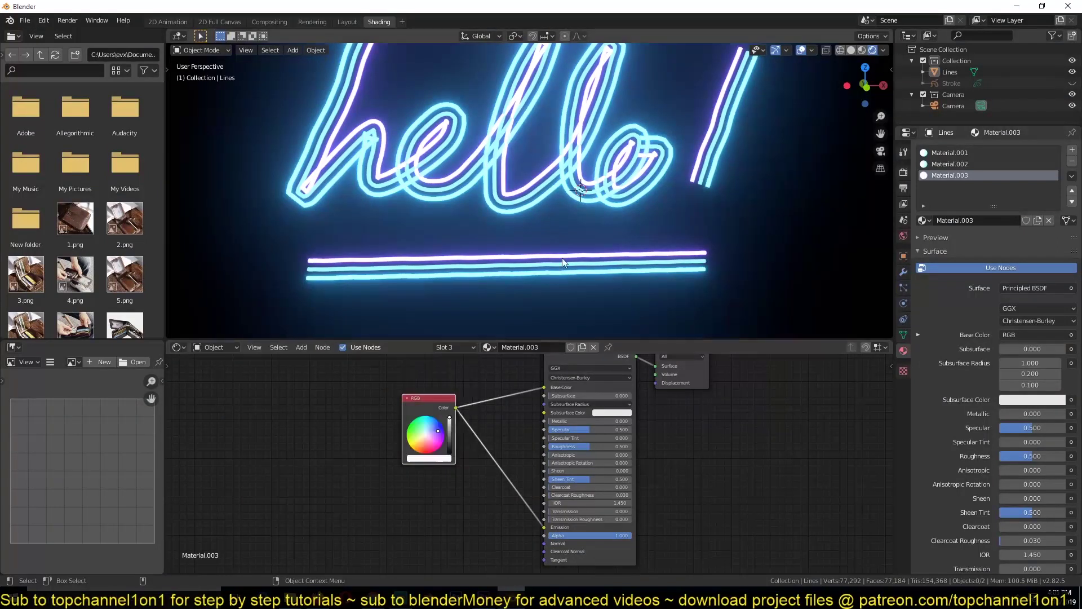
# Change Material.002's RGB color to yellow for the middle tubes and select Material.001 for editing
pyautogui.click(950, 164)
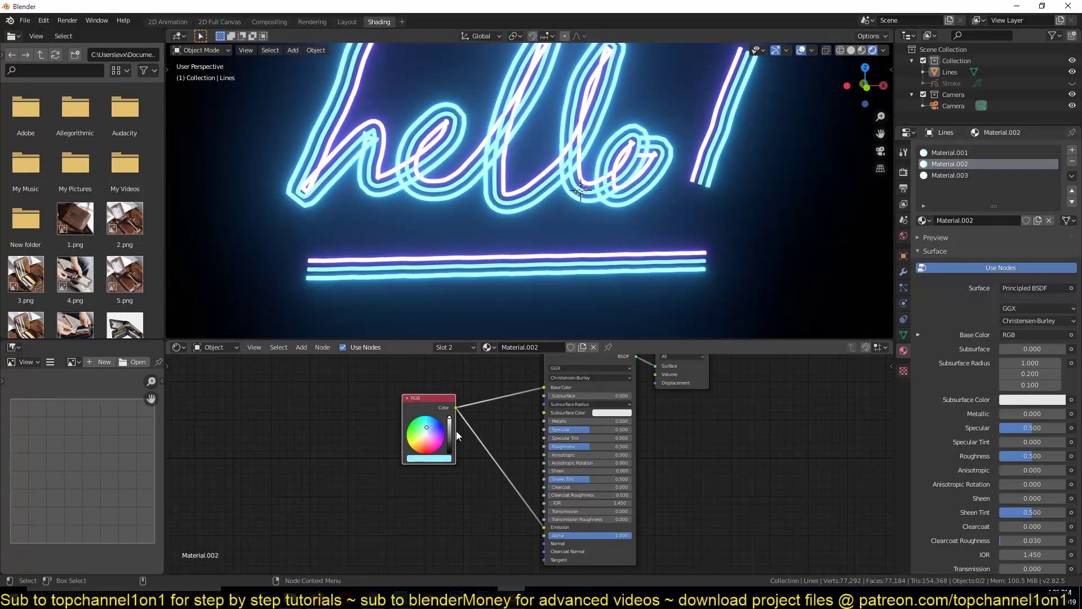
pyautogui.moveTo(432, 427); pyautogui.dragTo(425, 439)
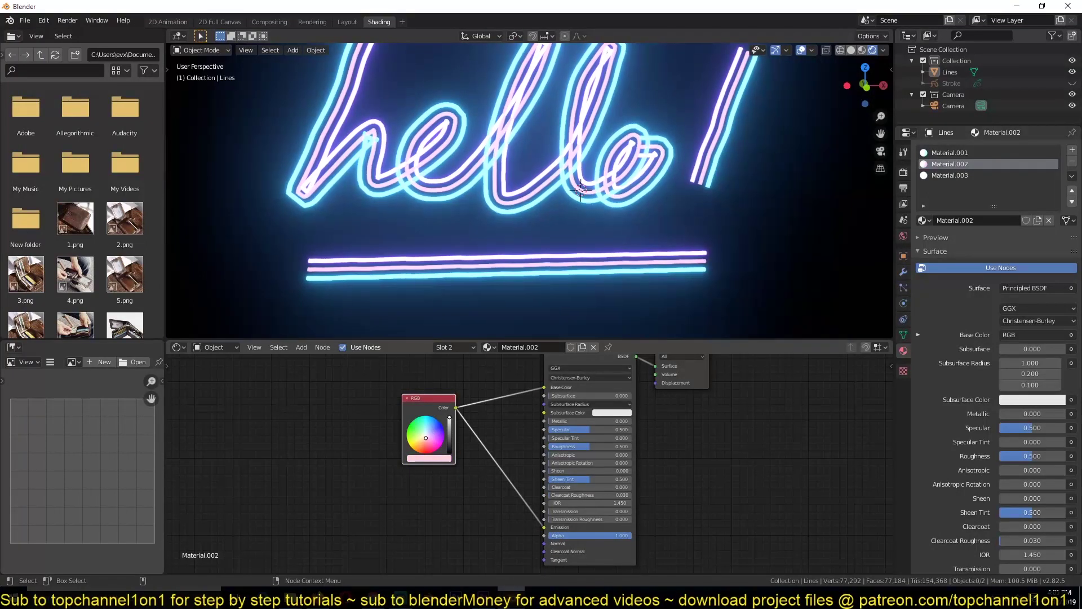
pyautogui.click(937, 175)
pyautogui.click(944, 152)
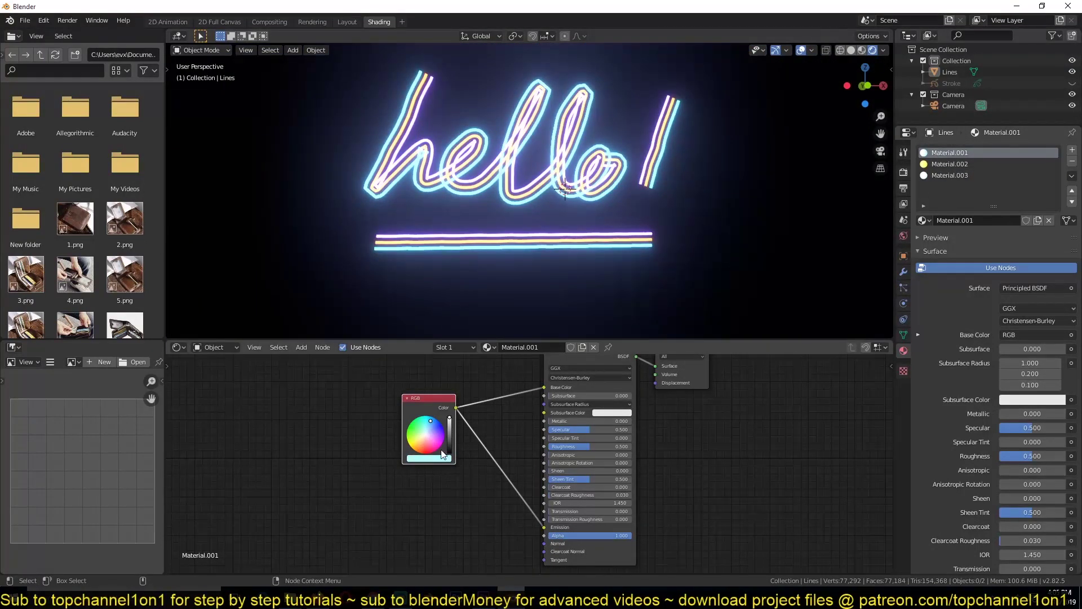
# Shift Material.001's RGB color to a very pale, nearly white cyan
pyautogui.moveTo(433, 421)
pyautogui.mouseDown()
pyautogui.moveTo(427, 438)
pyautogui.moveTo(439, 437)
pyautogui.moveTo(428, 422)
pyautogui.mouseUp()
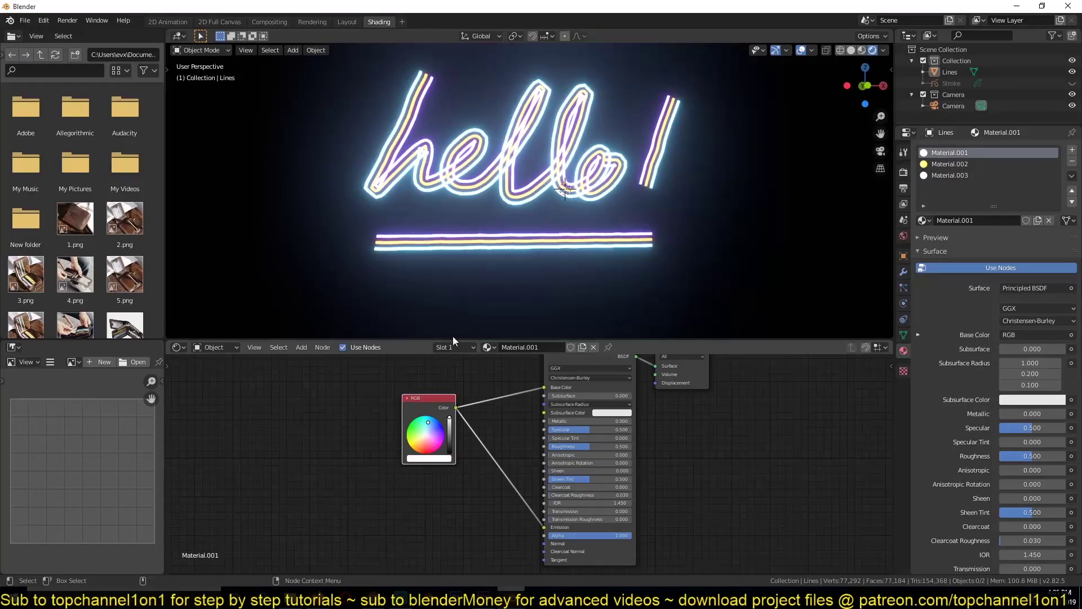
# Add a mesh plane, scale it up larger than the lettering and rotate it about X to stand upright
pyautogui.moveTo(452, 336)
pyautogui.mouseDown(button='middle')
pyautogui.moveTo(498, 262)
pyautogui.moveTo(491, 223)
pyautogui.moveTo(523, 116)
pyautogui.mouseUp(button='middle')
pyautogui.hotkey('shift', 'a')
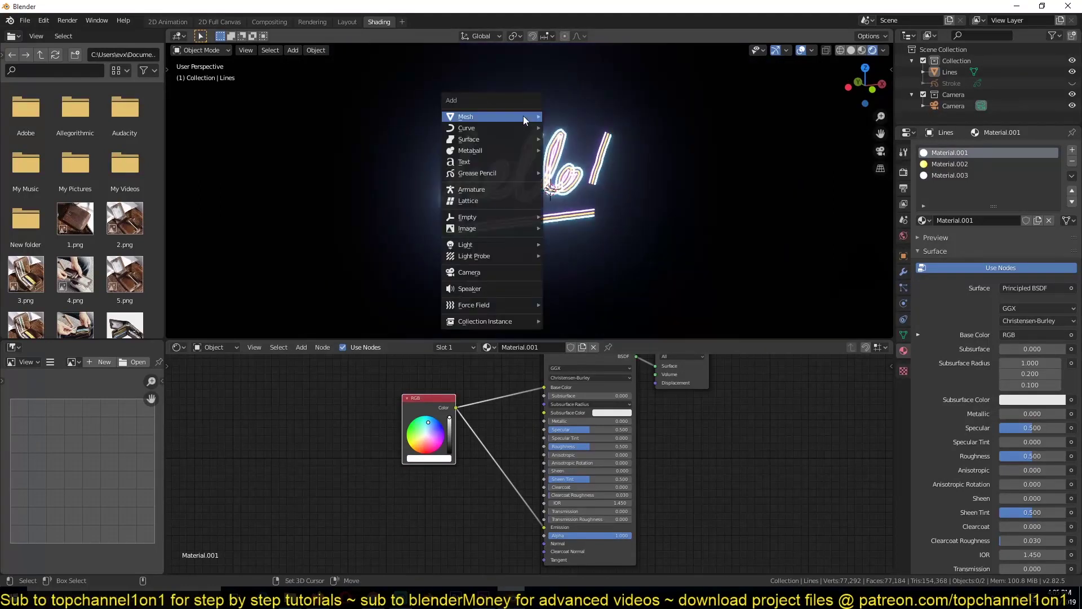
pyautogui.click(564, 116)
pyautogui.press('s')
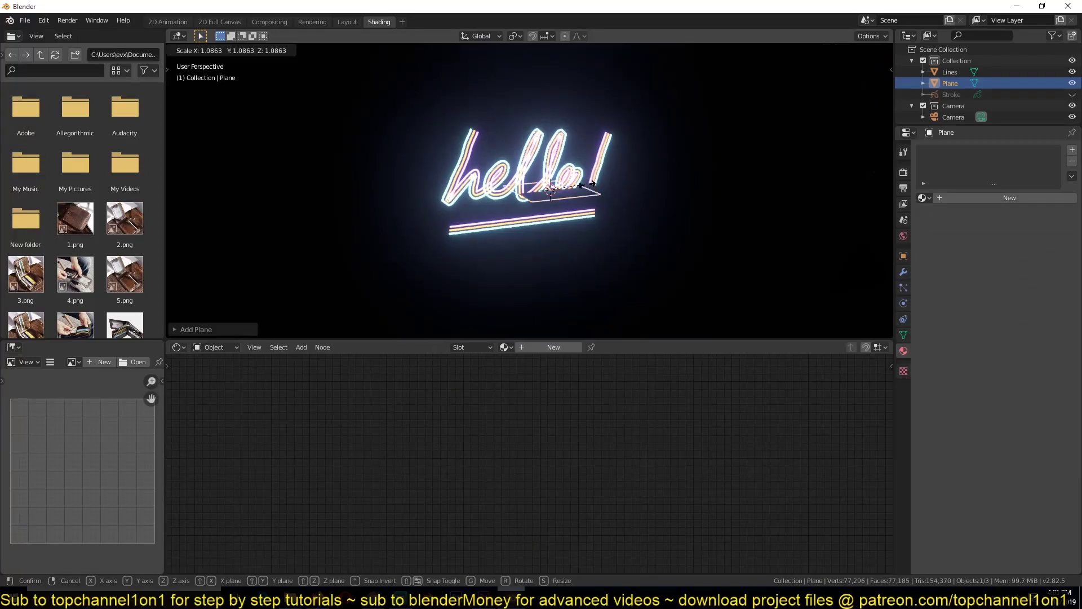
pyautogui.click(652, 201)
pyautogui.press('r')
pyautogui.press('x')
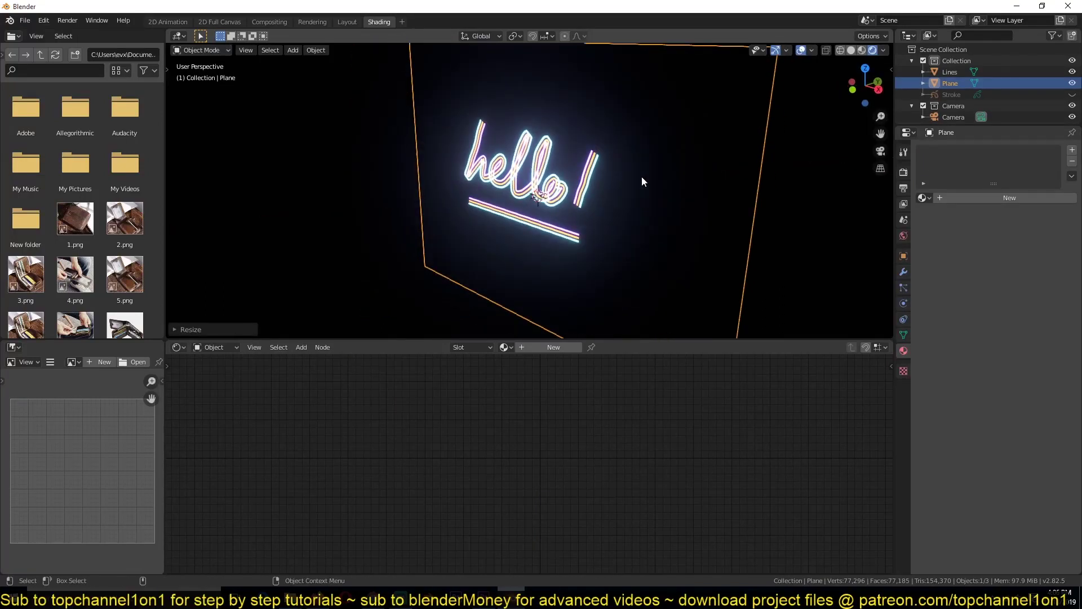
# Move the upright plane along Y to sit behind the lettering as a wall
pyautogui.press('g')
pyautogui.press('y')
pyautogui.click(648, 174)
pyautogui.moveTo(649, 174); pyautogui.dragTo(704, 172, button='middle')
pyautogui.scroll(4, 655, 178)
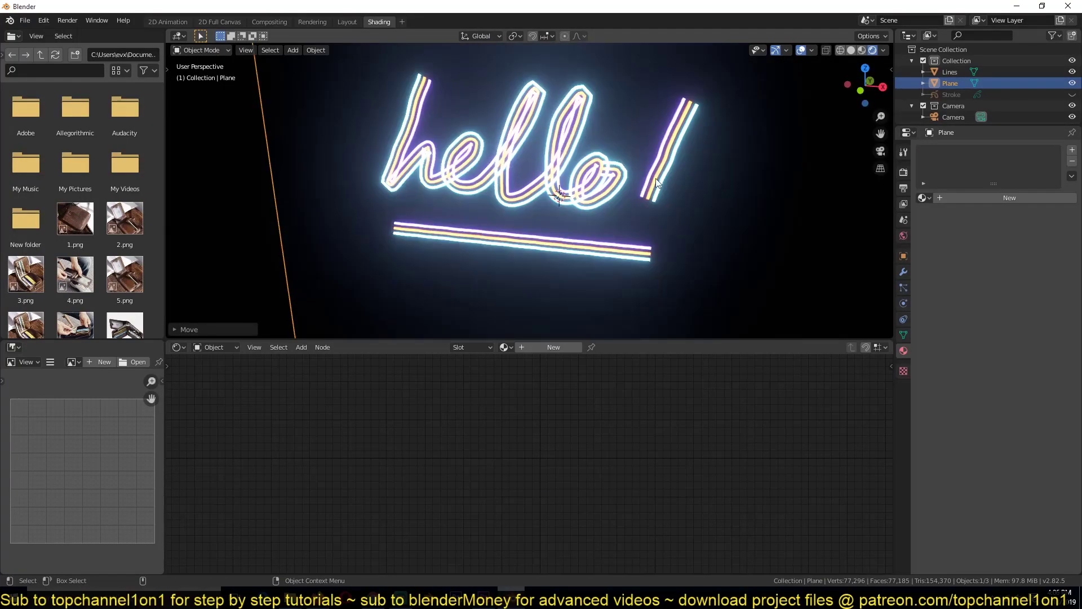
# Widen the wall plane along X and give it a new material
pyautogui.press('s')
pyautogui.press('x')
pyautogui.press('Escape')
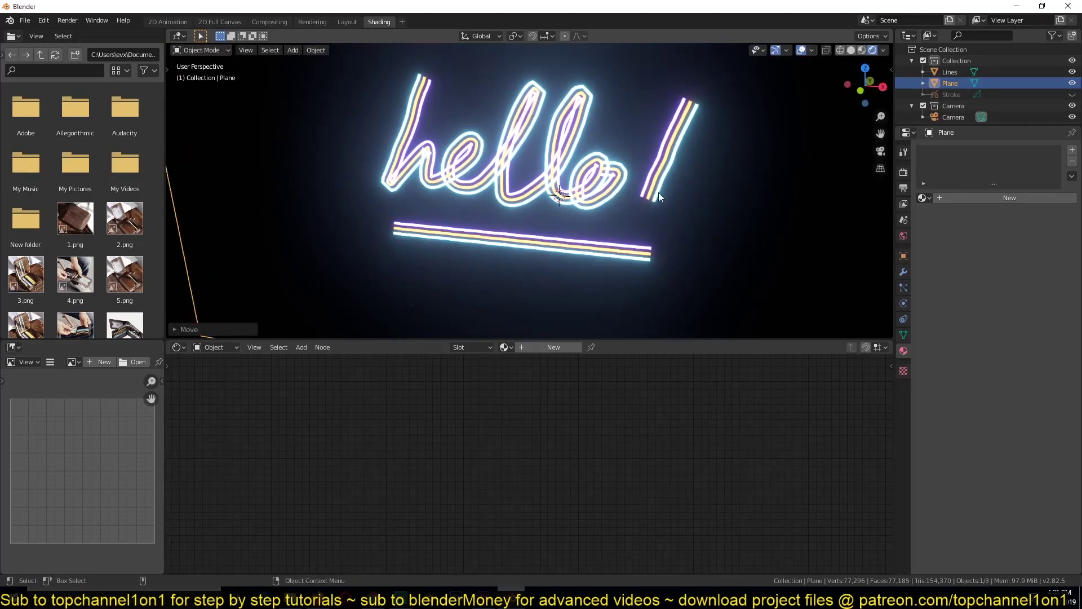
pyautogui.click(540, 347)
# Add a point light and move it along Y to just in front of the lettering
pyautogui.hotkey('shift', 'a')
pyautogui.moveTo(434, 331)
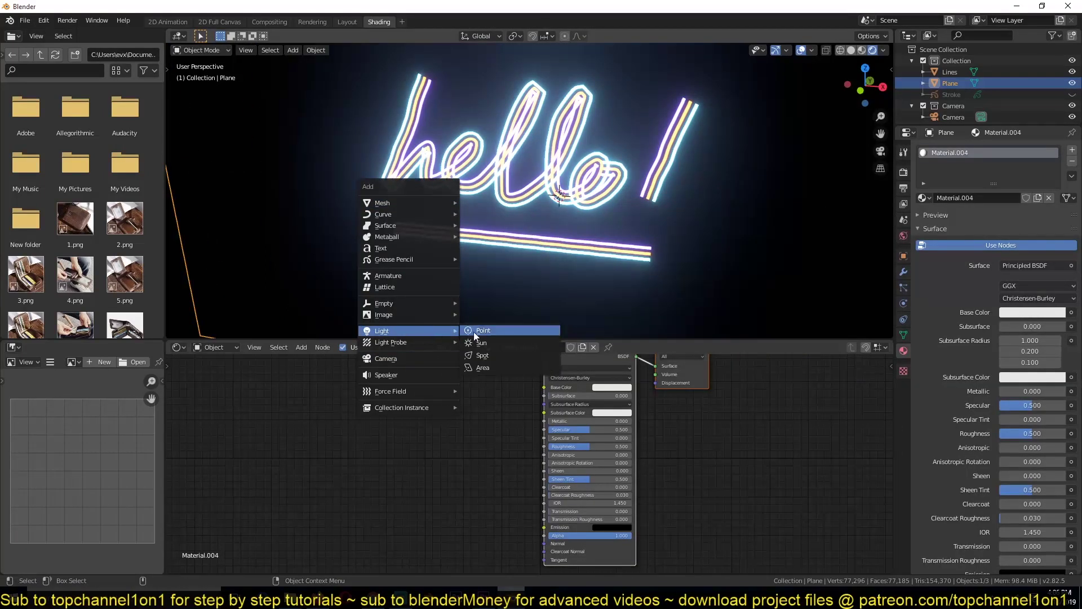
pyautogui.click(478, 332)
pyautogui.press('g')
pyautogui.press('y')
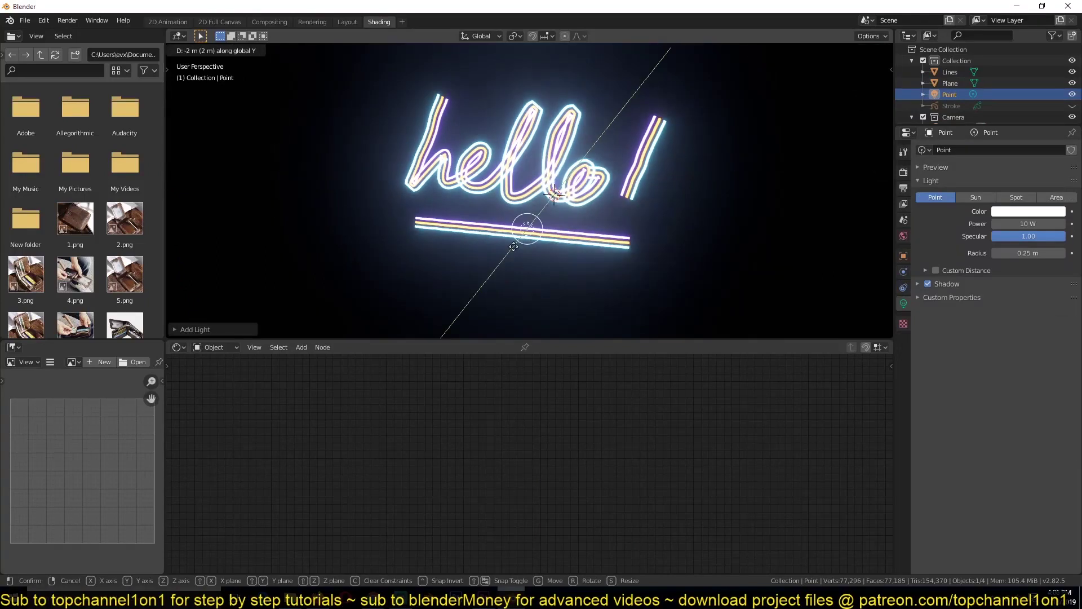
pyautogui.click(529, 234)
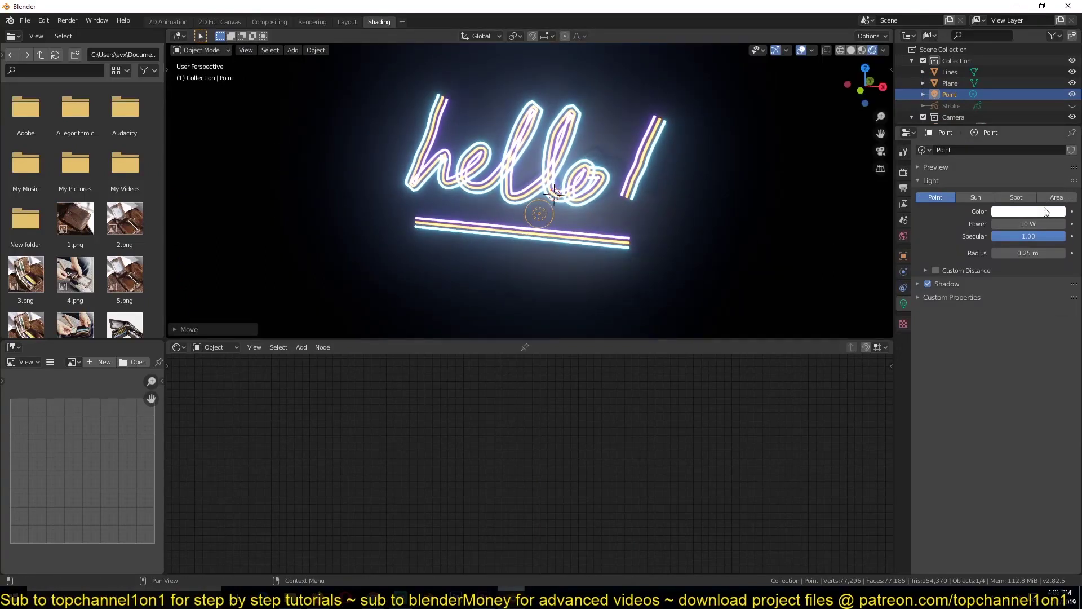
# Set the point light's color to cyan and reposition it near the base of the exclamation mark
pyautogui.click(1044, 209)
pyautogui.moveTo(1006, 97); pyautogui.dragTo(1003, 71)
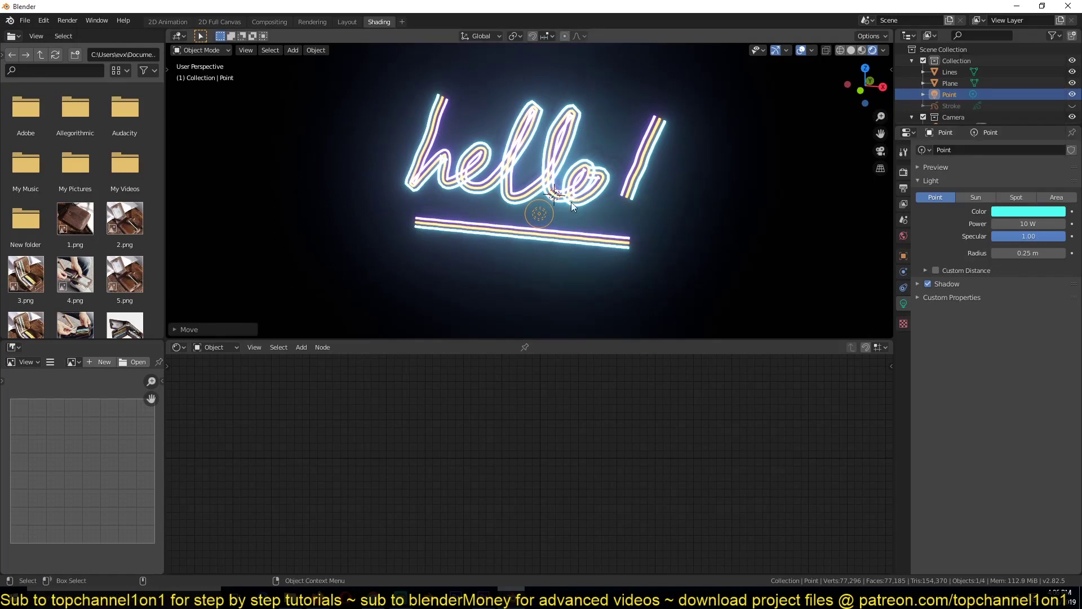
pyautogui.press('g')
pyautogui.press('x')
pyautogui.press('z')
pyautogui.press('Return')
pyautogui.hotkey('shift', 'd')
pyautogui.press('x')
pyautogui.press('Return')
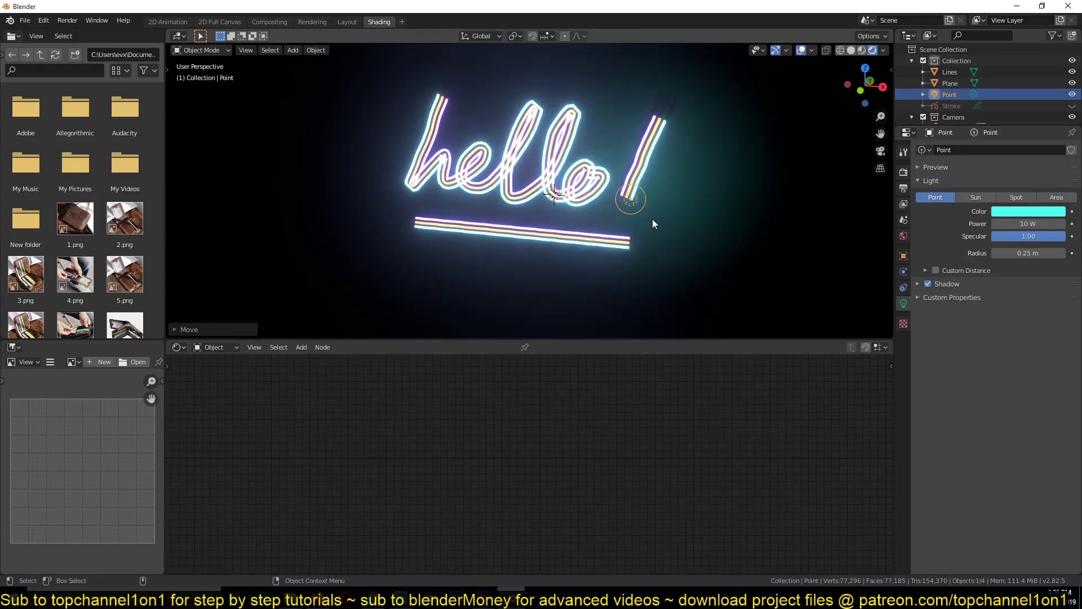
# Create two linked duplicates of the cyan light along X, one at the middle of hello and one at its left end
pyautogui.press('g')
pyautogui.press('x')
pyautogui.click(508, 195)
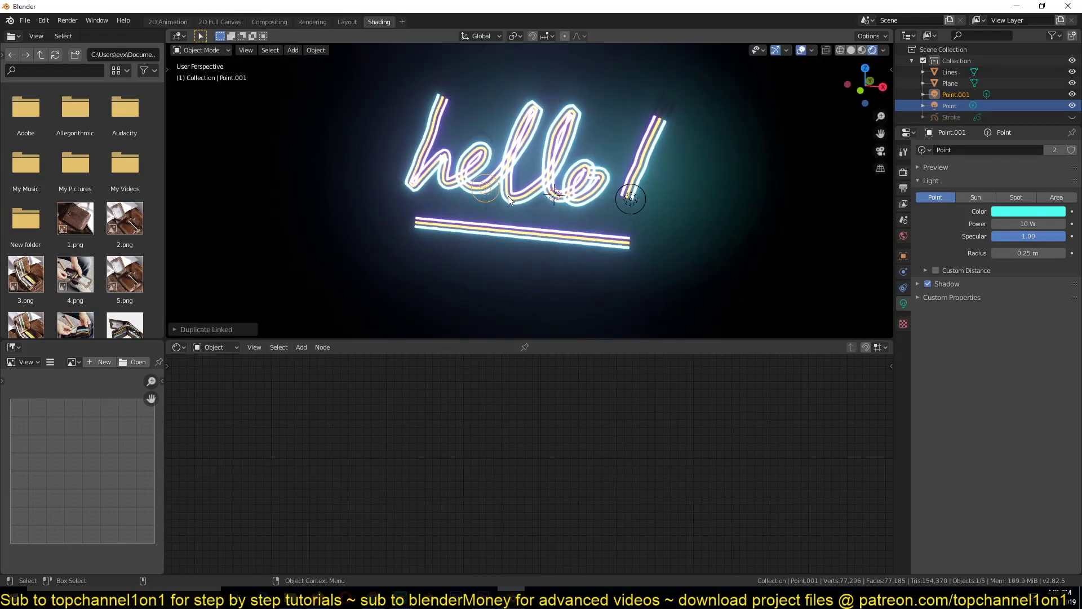
pyautogui.hotkey('alt', 'd')
pyautogui.press('x')
pyautogui.click(410, 191)
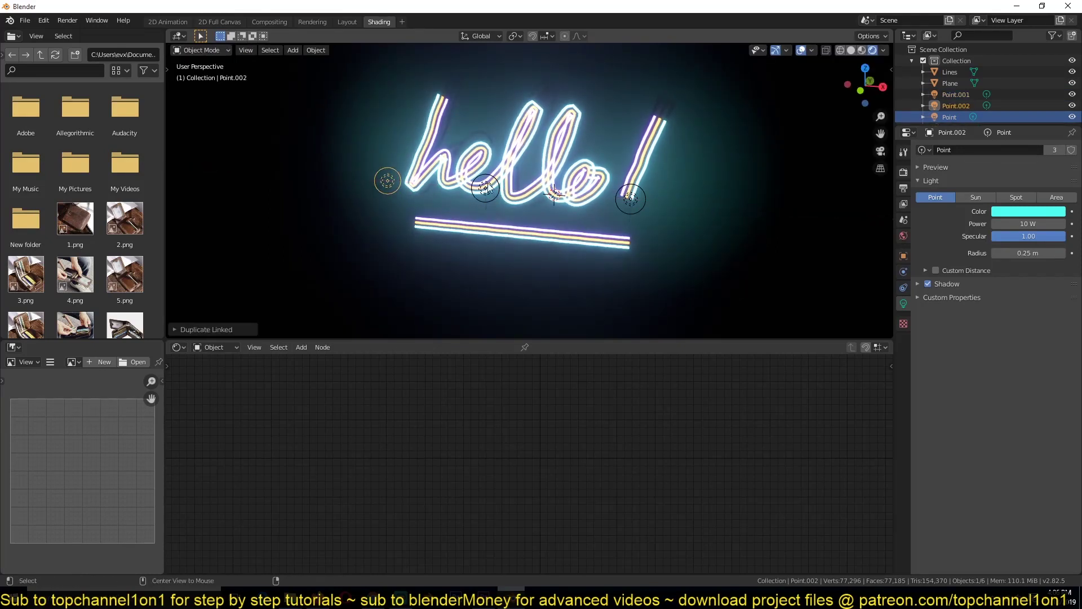
pyautogui.hotkey('alt', 'a')
# Add a brick photo Image Texture to the wall plane's material, feeding Base Color, Roughness through an Add node, and Normal through a Bump node
pyautogui.moveTo(521, 183); pyautogui.dragTo(568, 172, button='middle')
pyautogui.click(692, 115)
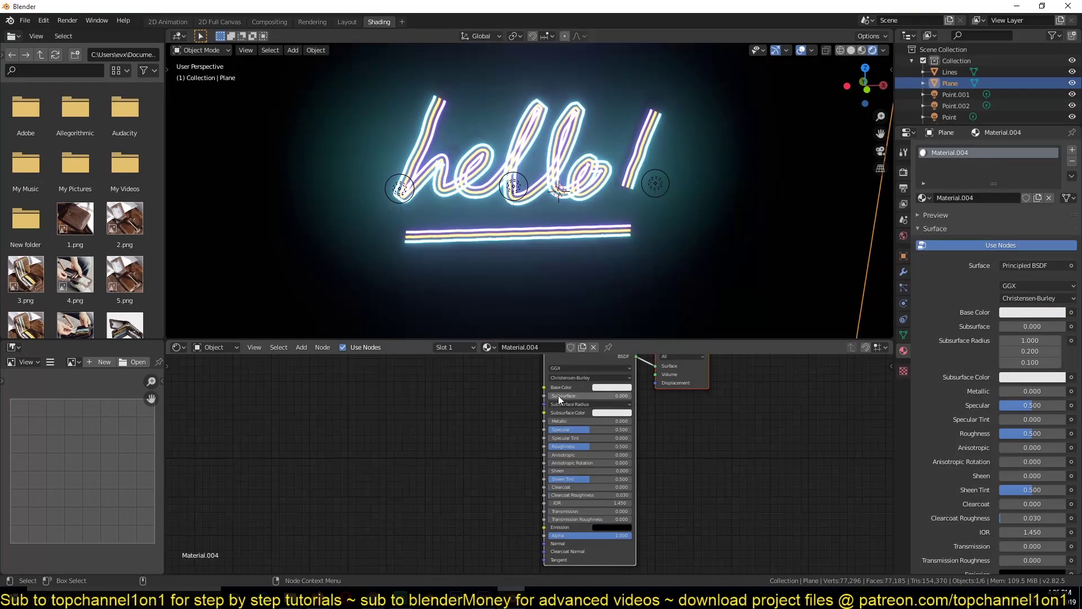
pyautogui.hotkey('shift', 'a')
pyautogui.moveTo(316, 451)
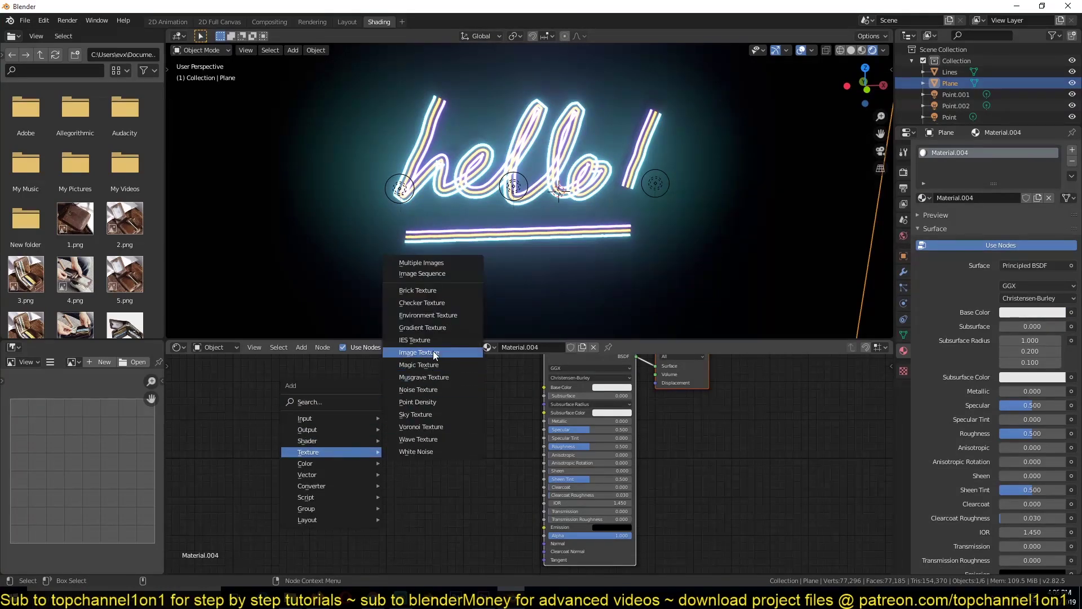
pyautogui.click(419, 352)
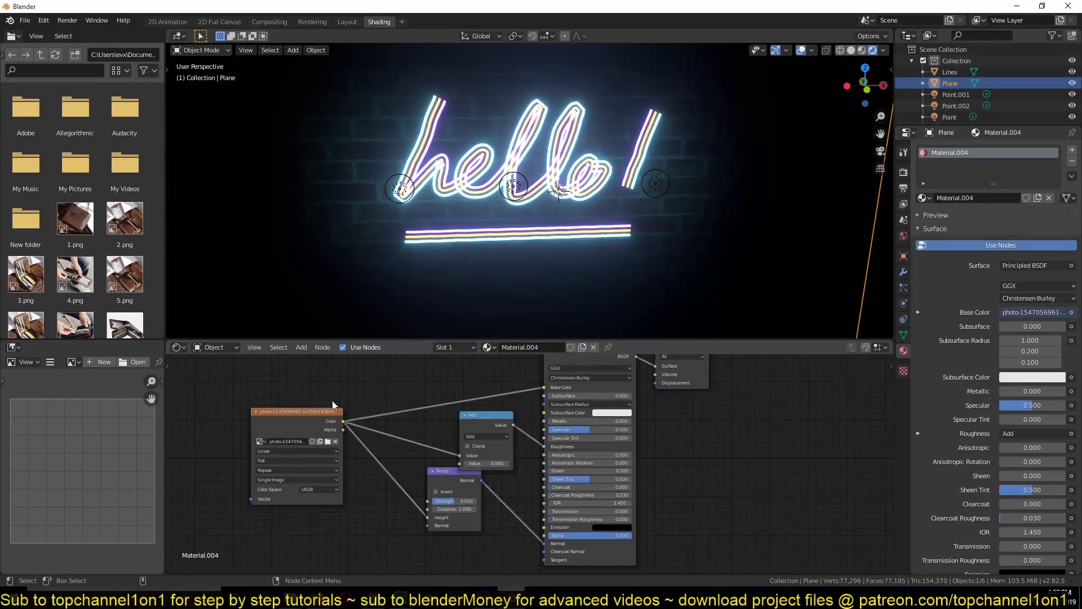
# Add Texture Coordinate and Mapping nodes to the brick image texture and set the mapping scale to 2.200 on all axes
pyautogui.click(295, 418)
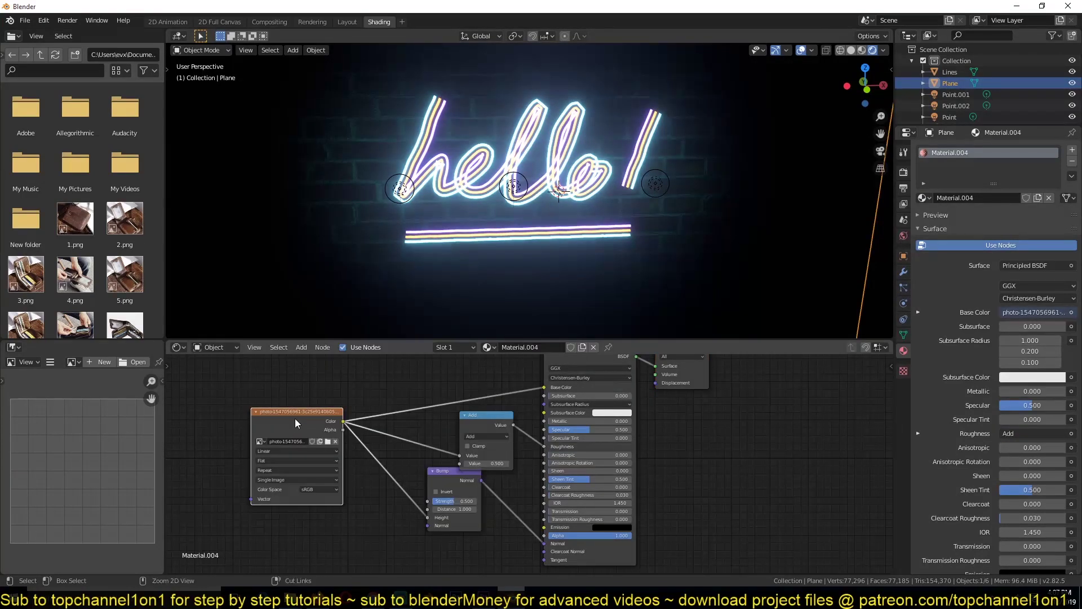
pyautogui.hotkey('ctrl', 't')
pyautogui.moveTo(296, 418); pyautogui.dragTo(530, 416, button='middle')
pyautogui.moveTo(451, 512); pyautogui.dragTo(518, 528)
pyautogui.moveTo(516, 311); pyautogui.dragTo(622, 225, button='middle')
pyautogui.hotkey('alt', 'a')
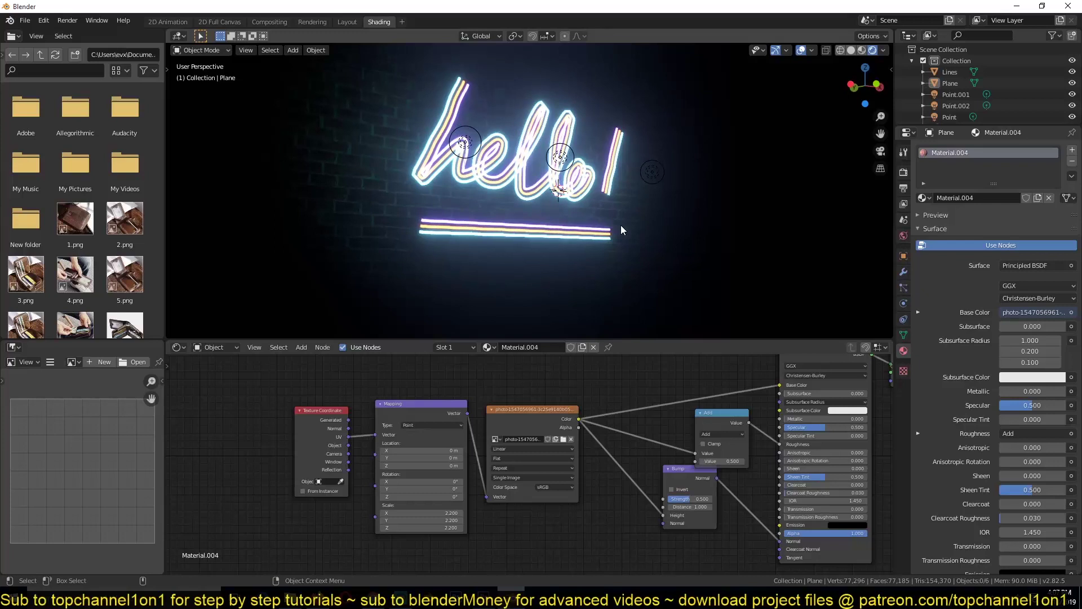
pyautogui.moveTo(715, 182); pyautogui.dragTo(658, 212, button='middle')
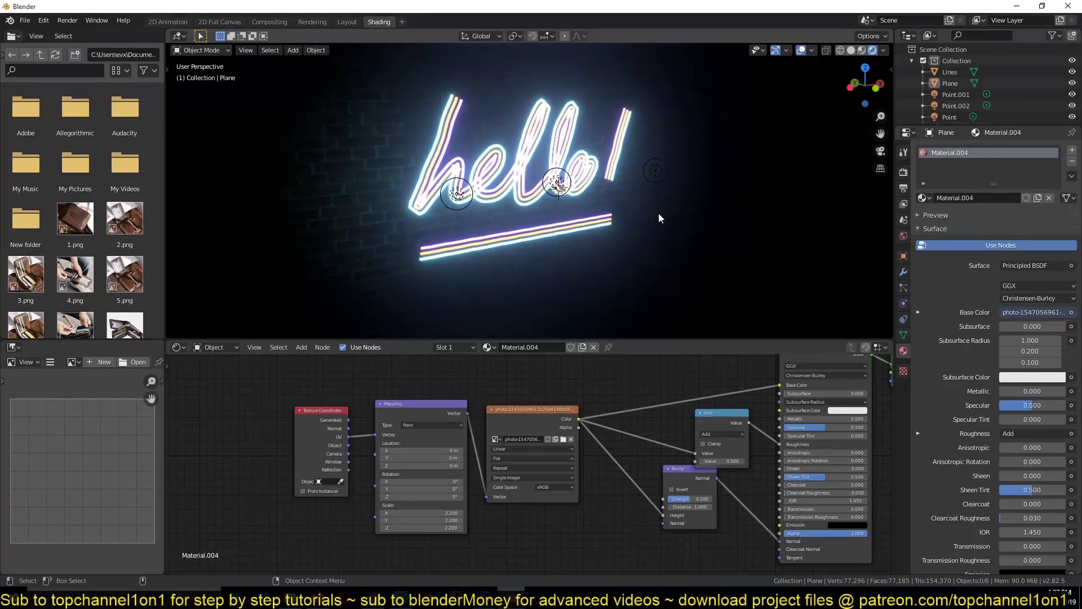
pyautogui.hotkey('ctrl', 'space')
pyautogui.hotkey('ctrl', 'space')
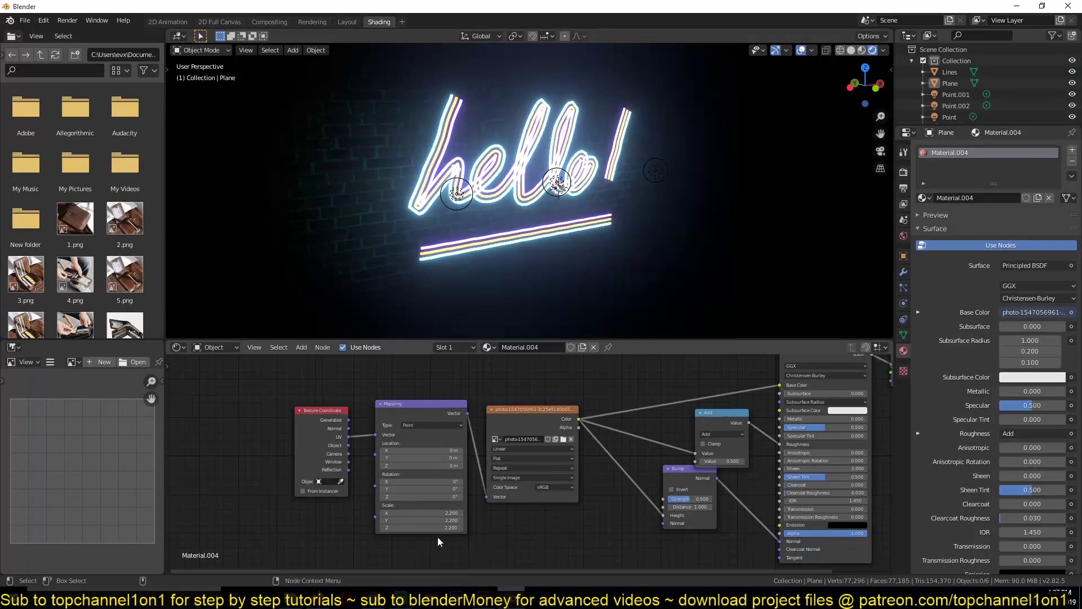
pyautogui.moveTo(530, 236); pyautogui.dragTo(550, 207, button='middle')
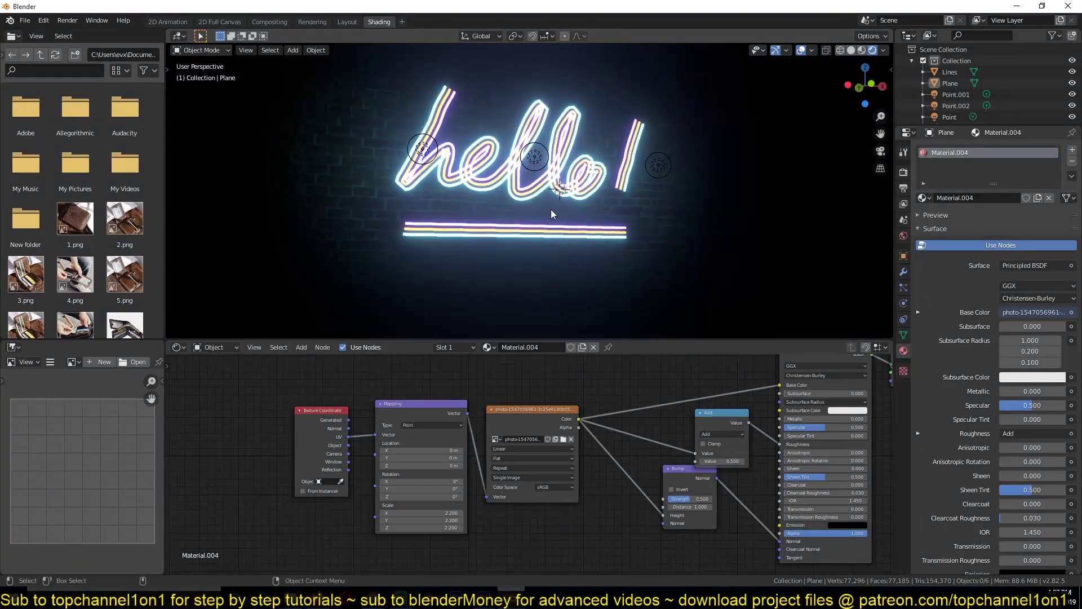
# Switch to the web browser and show the Blender 2.82 Grease Pencil release notes
pyautogui.click(318, 592)
pyautogui.click(415, 7)
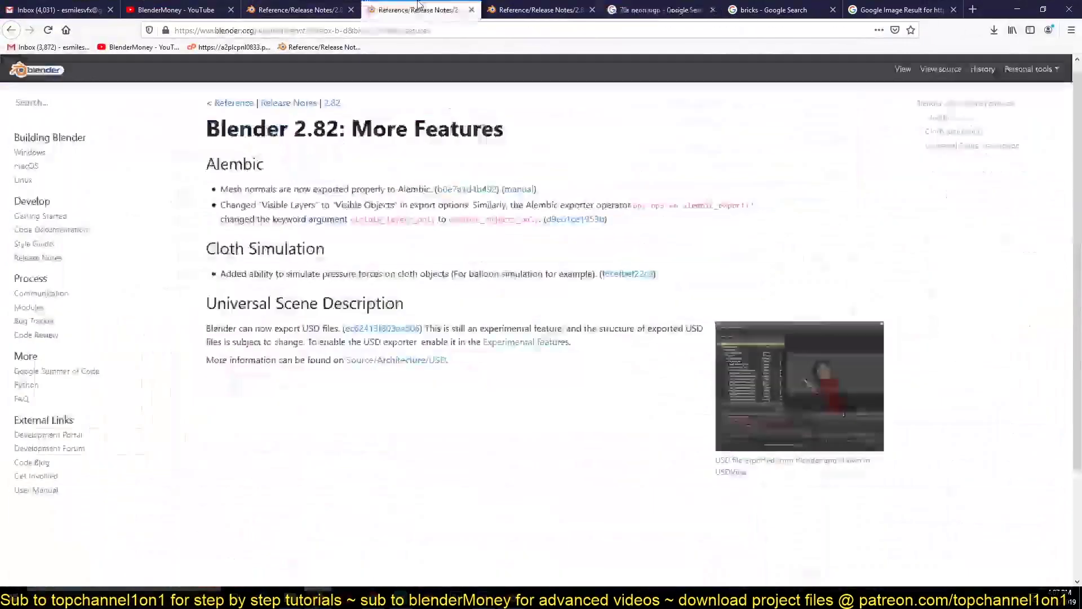
pyautogui.hotkey('ctrl', 'Tab')
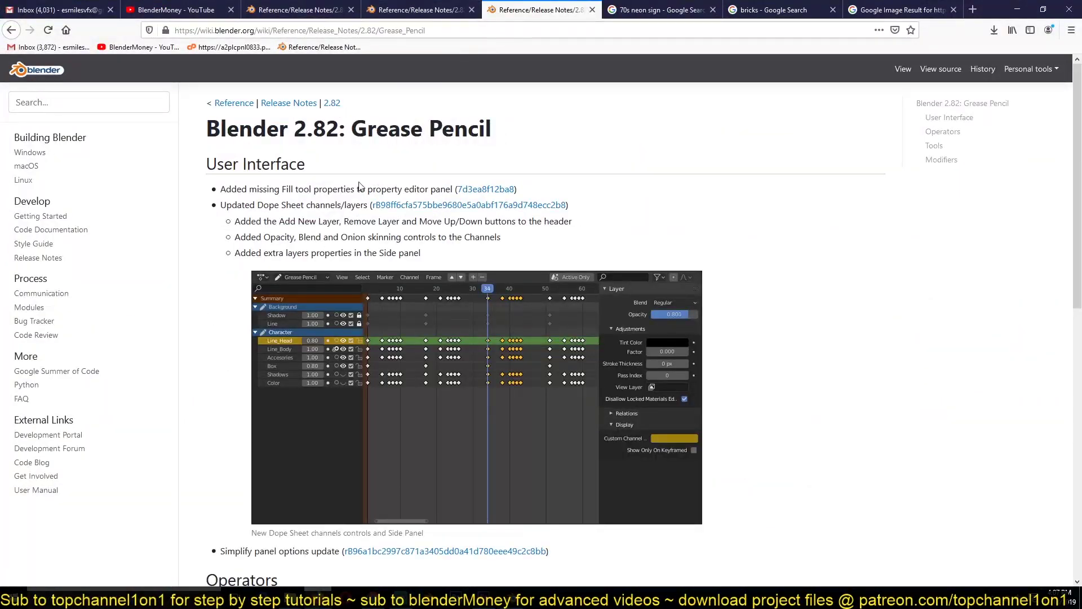